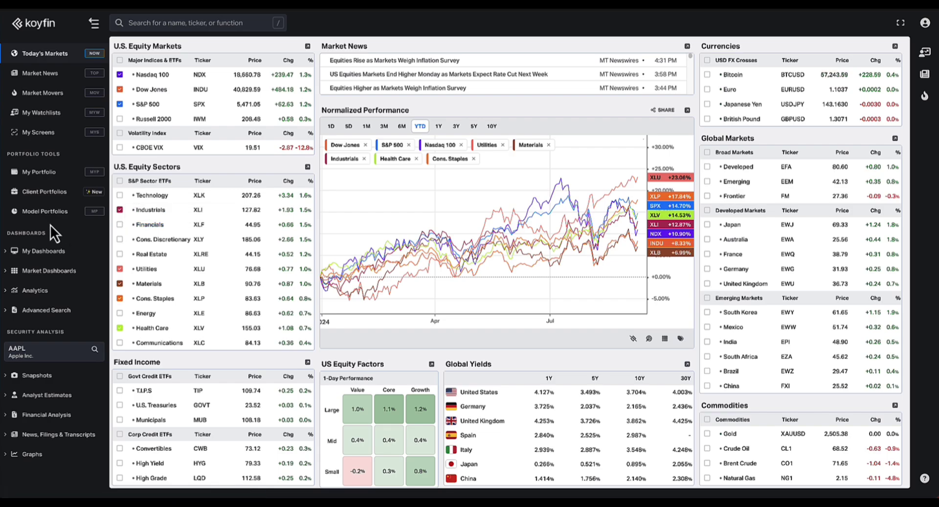
Step: From the Model Portfolios list, start a new report and bring up the template picker
left_click(49, 212)
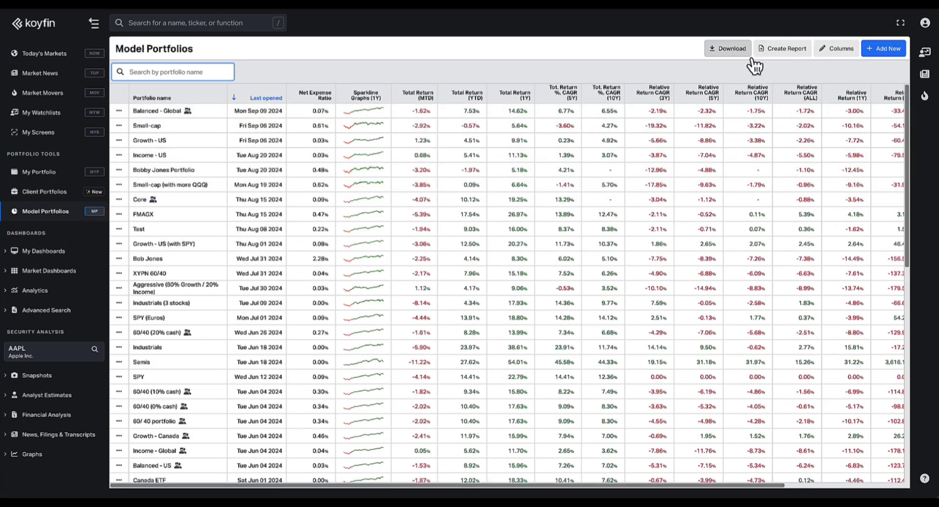
left_click(793, 51)
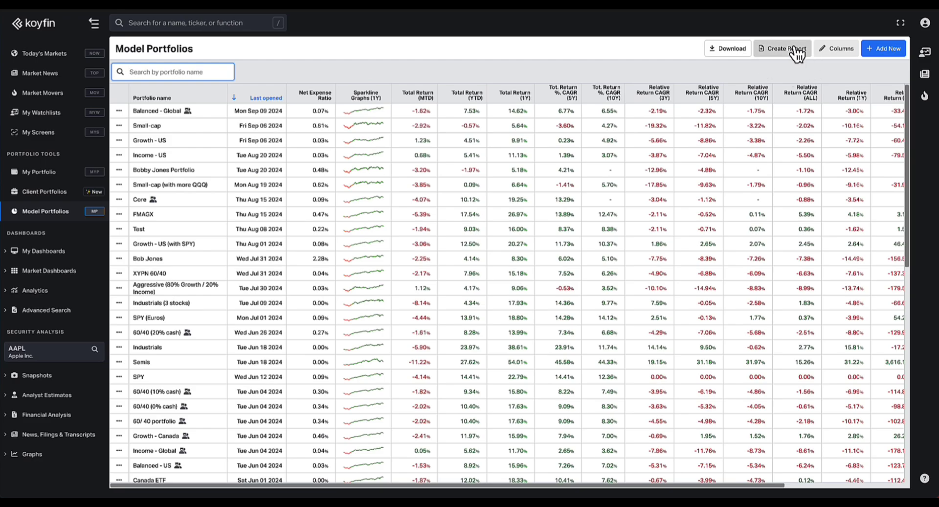
left_click(785, 54)
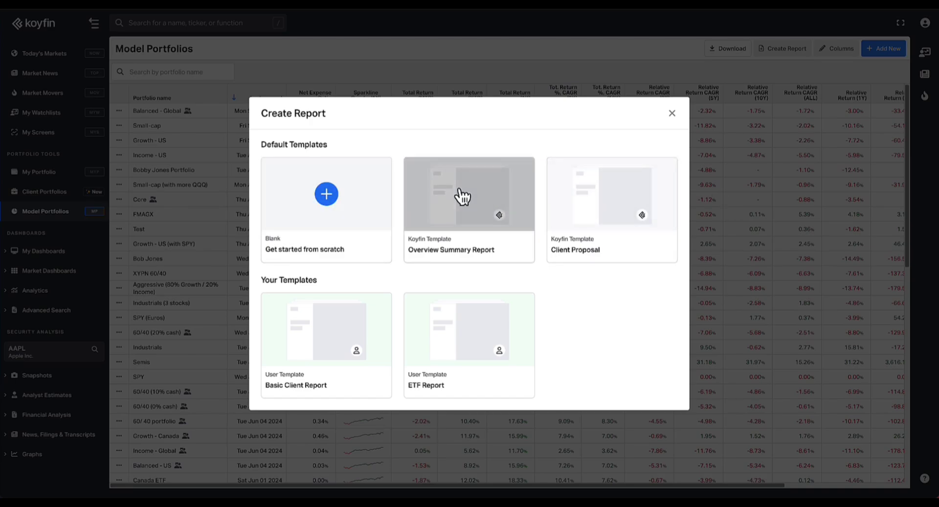
mouse_move(469, 344)
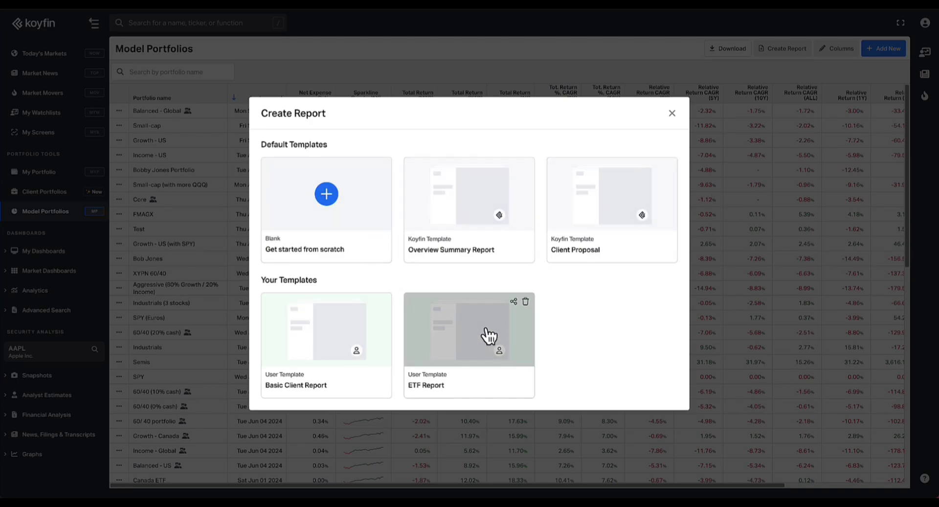
Step: Pick Growth - Global as the primary portfolio and 60/40 (0% cash) as the comparison
left_click(326, 201)
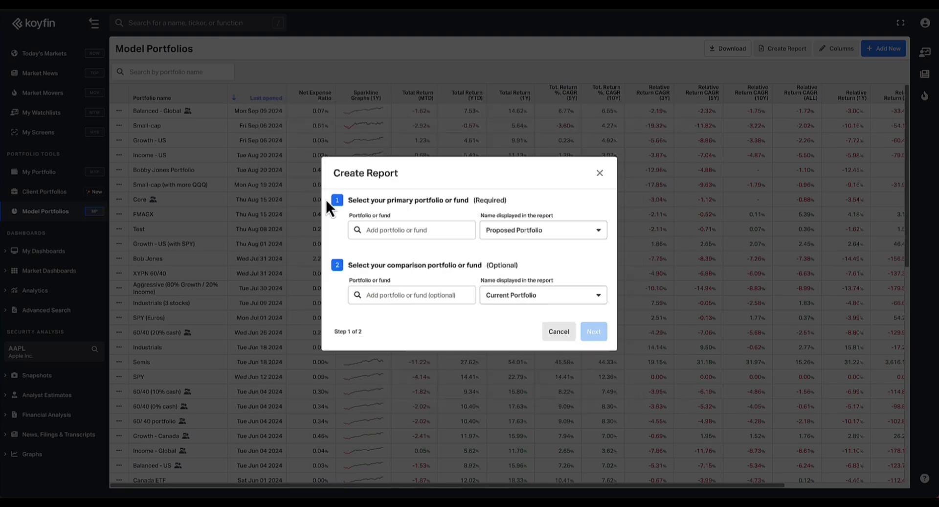
left_click(398, 231)
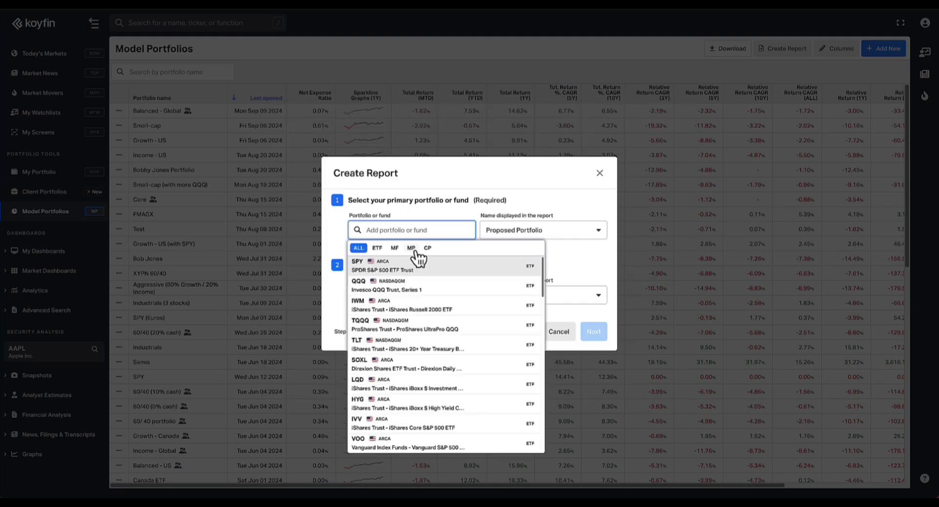
left_click(411, 249)
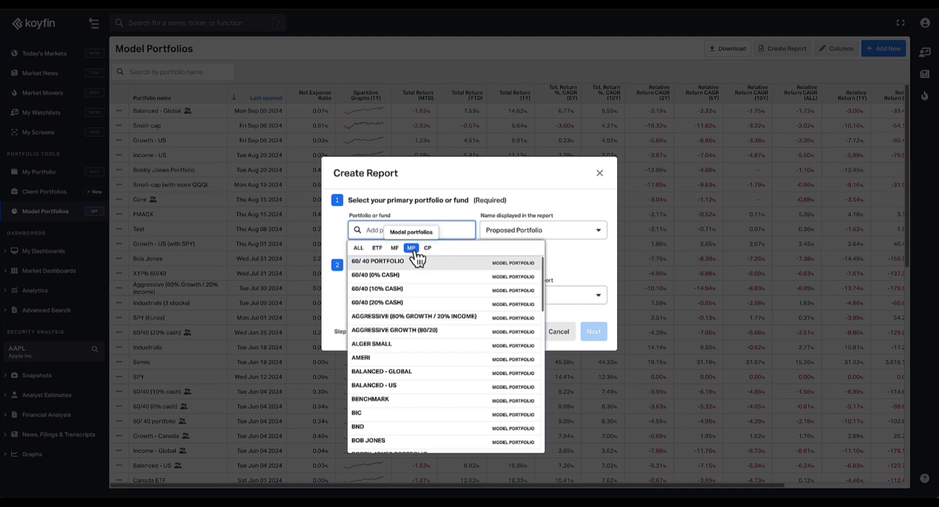
type("gr")
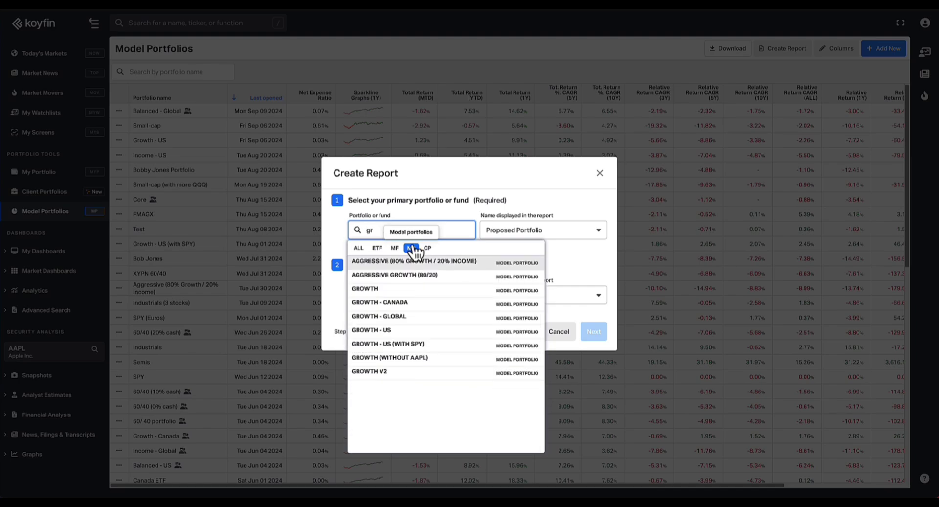
left_click(405, 316)
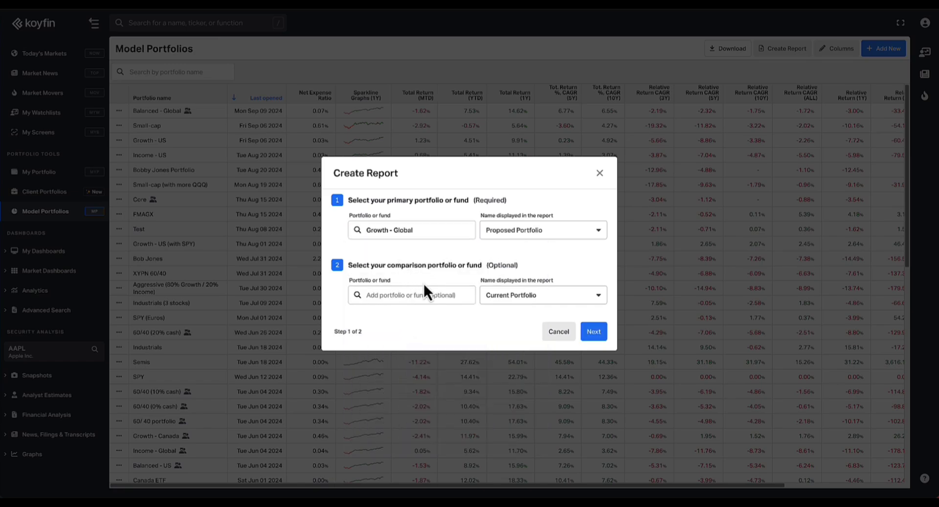
left_click(402, 295)
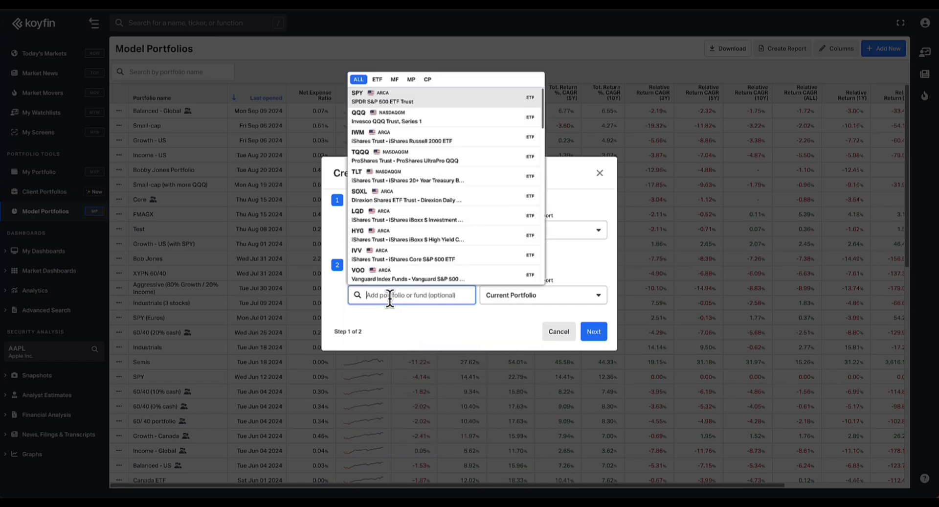
left_click(414, 82)
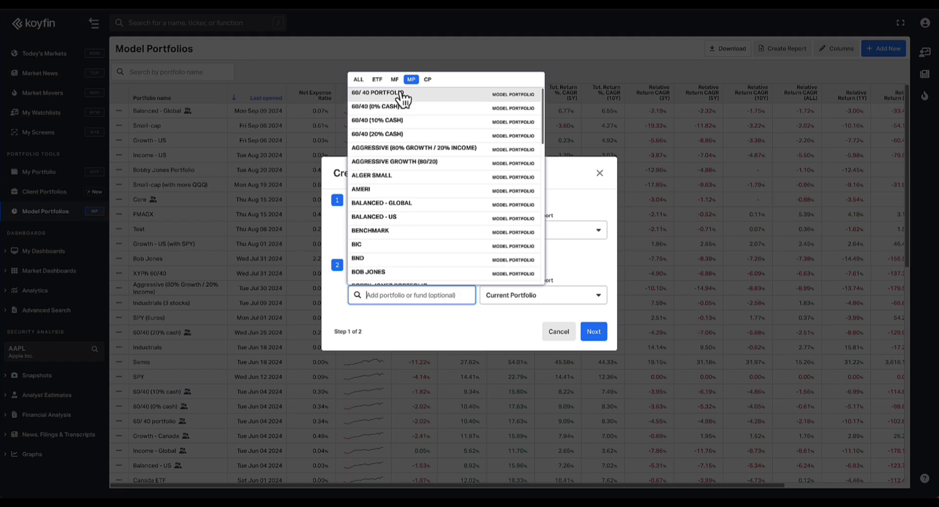
left_click(398, 109)
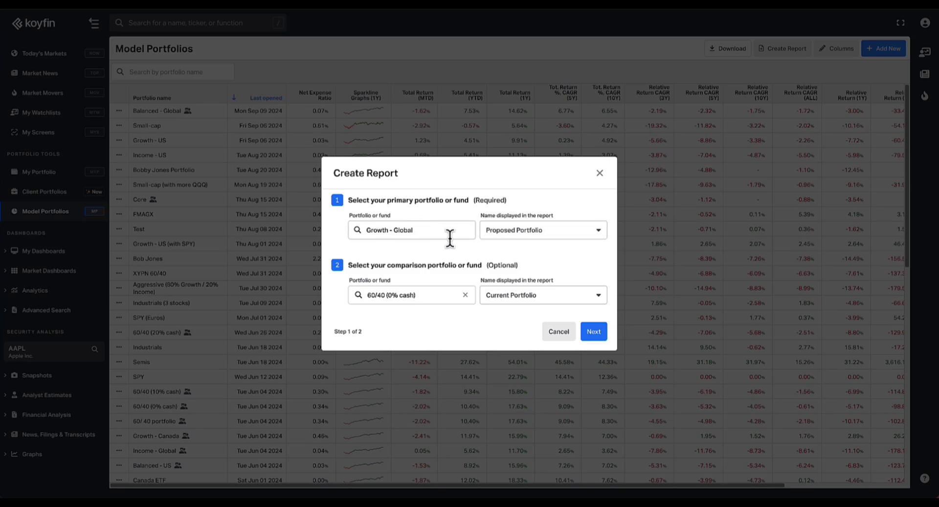
Step: Label the primary portfolio 'As named' and the comparison 'Benchmark', then continue to details
left_click(541, 232)
left_click(513, 280)
left_click(495, 297)
left_click(514, 331)
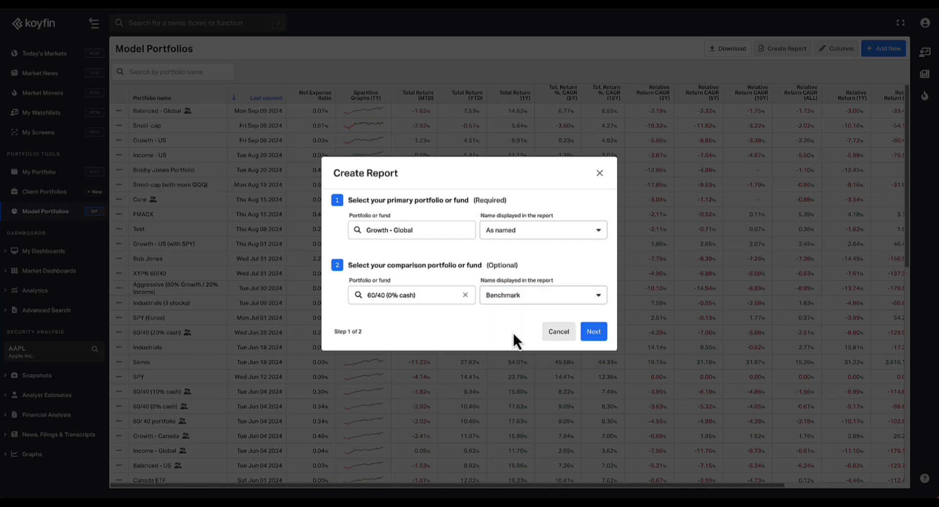
left_click(595, 332)
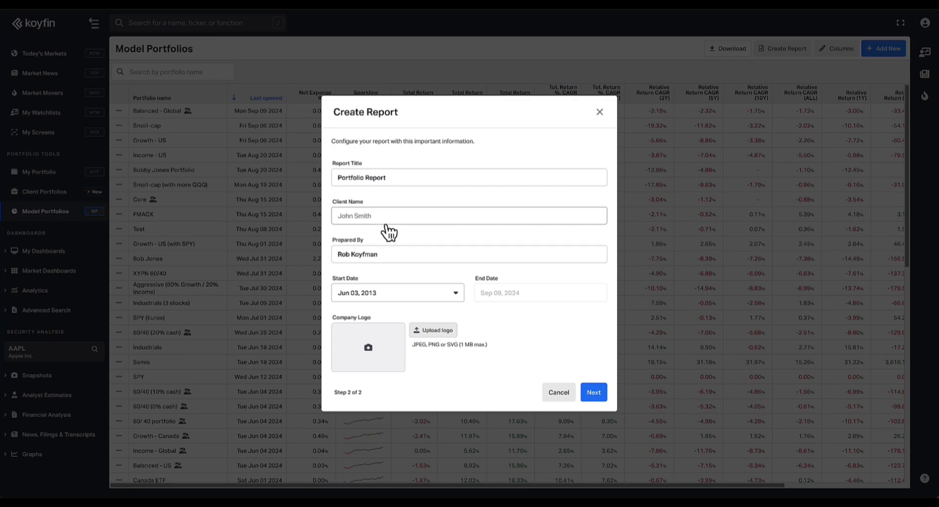
Step: Title the report 'Growth Repot', enter the client name and keep the start date
left_click(362, 182)
triple_click(410, 185)
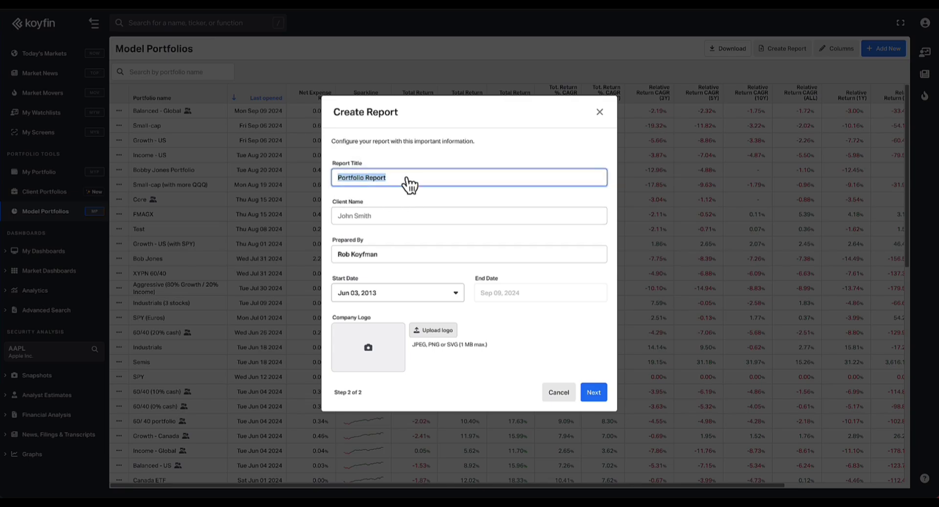
type("Grow")
type("th")
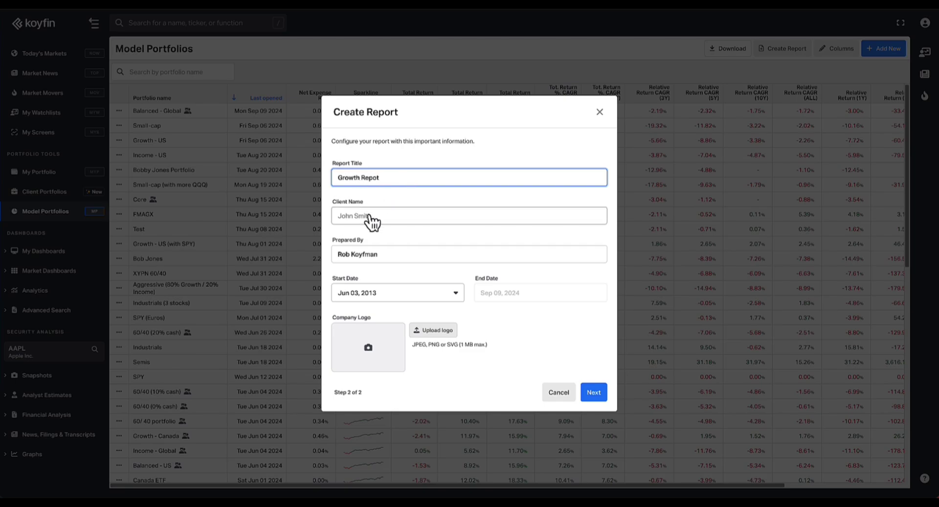
left_click(380, 225)
type("John Smith")
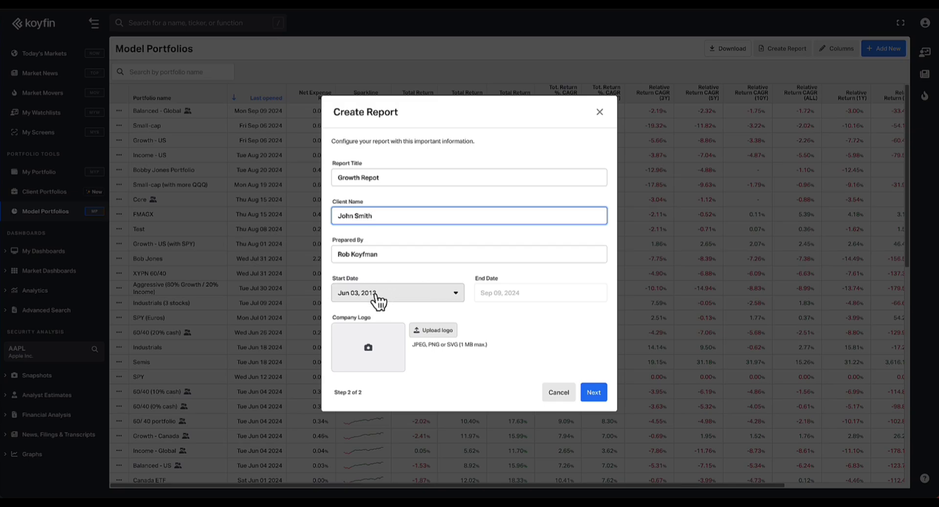
left_click(455, 295)
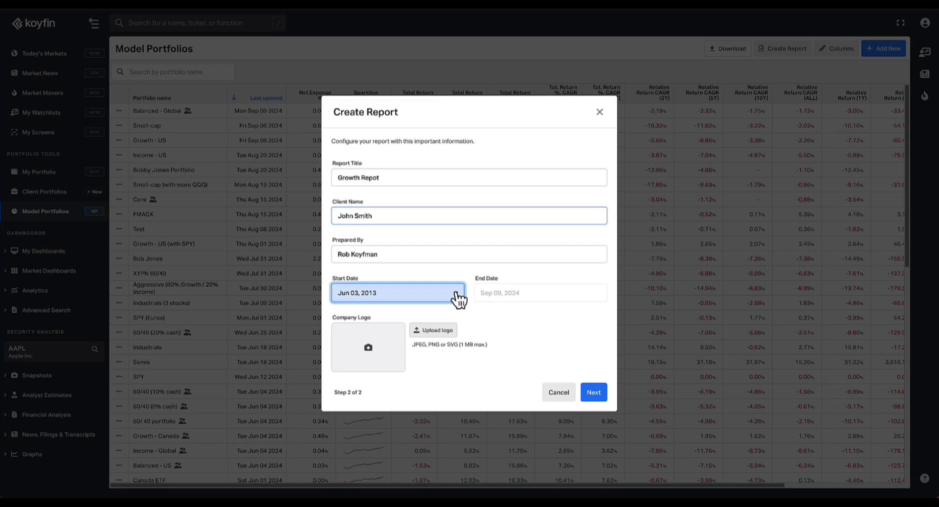
left_click(506, 337)
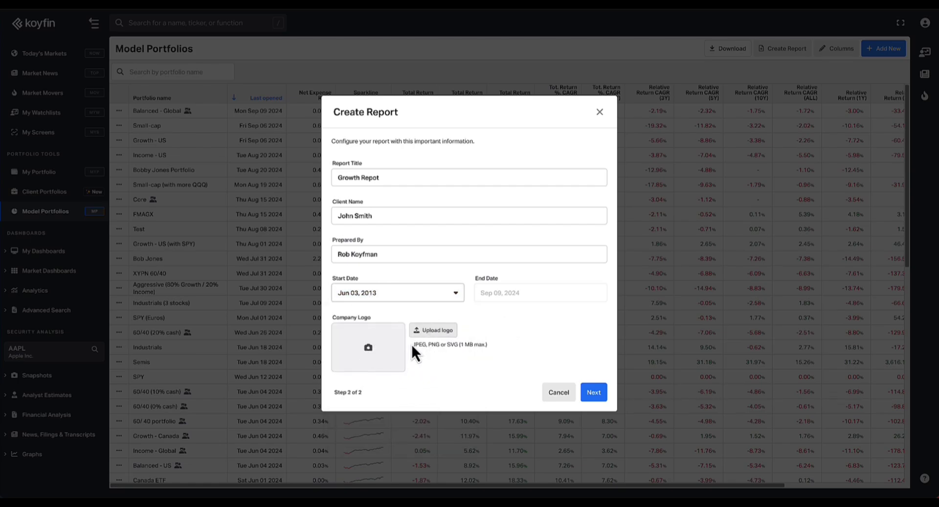
Step: Upload the LPL Financial logo PNG and continue to the report builder
left_click(434, 333)
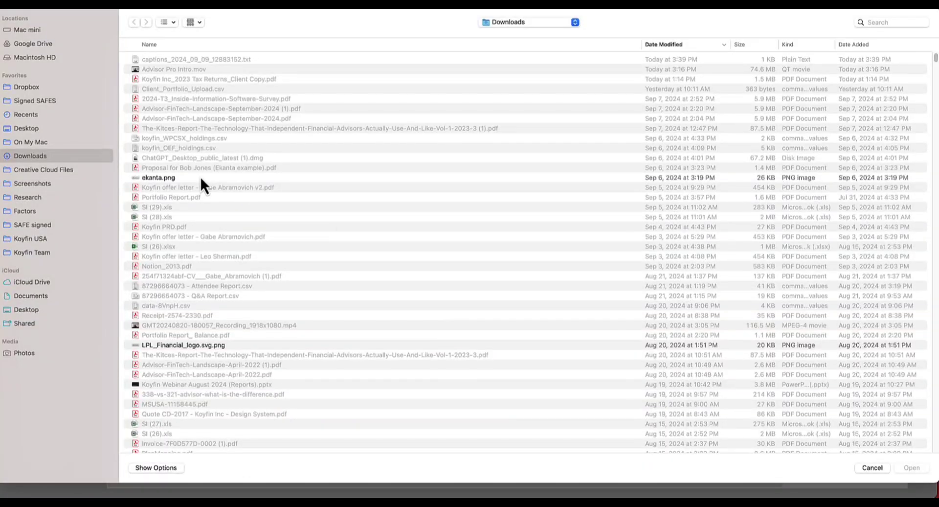
double_click(181, 342)
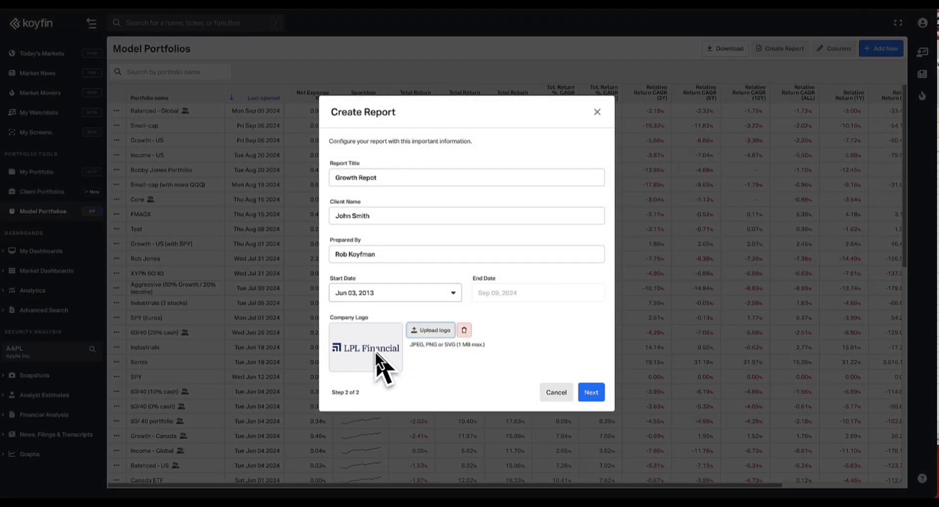
left_click(591, 394)
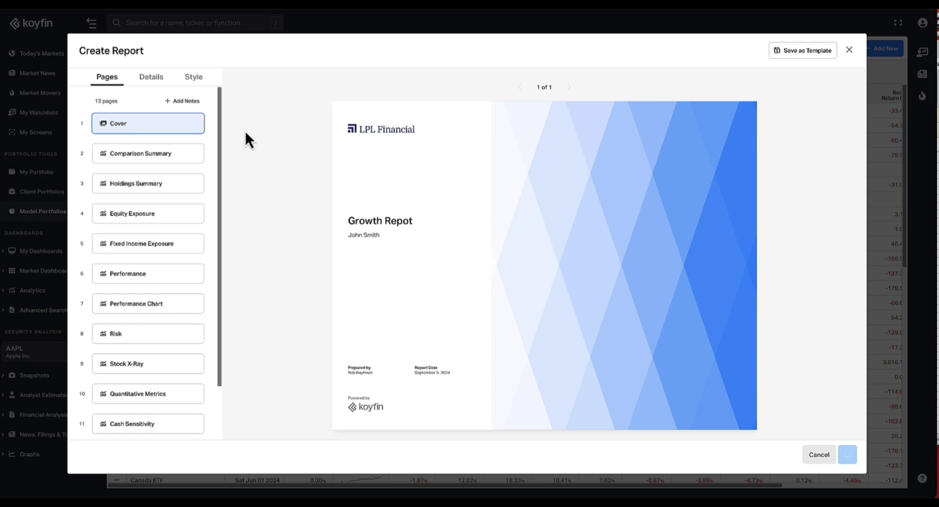
Step: Set the report cover to the Geometric design in the Style settings
left_click(205, 82)
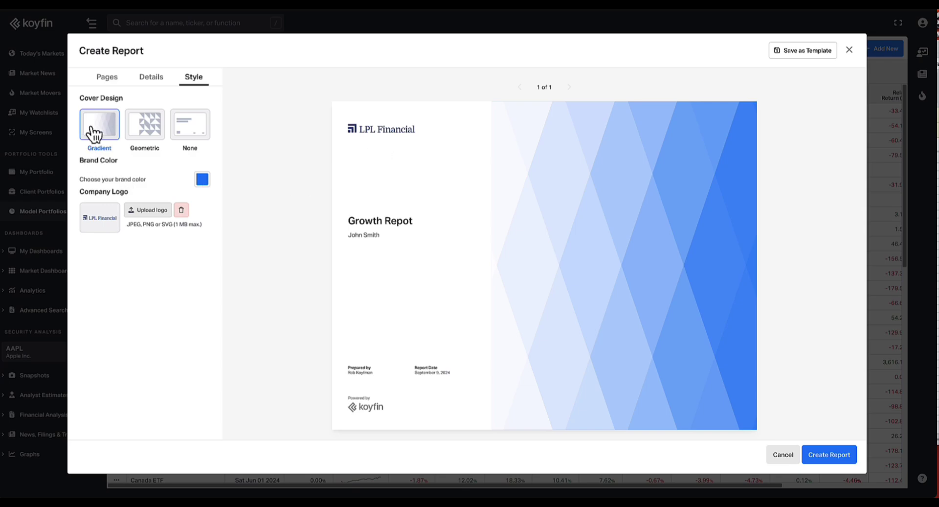
left_click(144, 123)
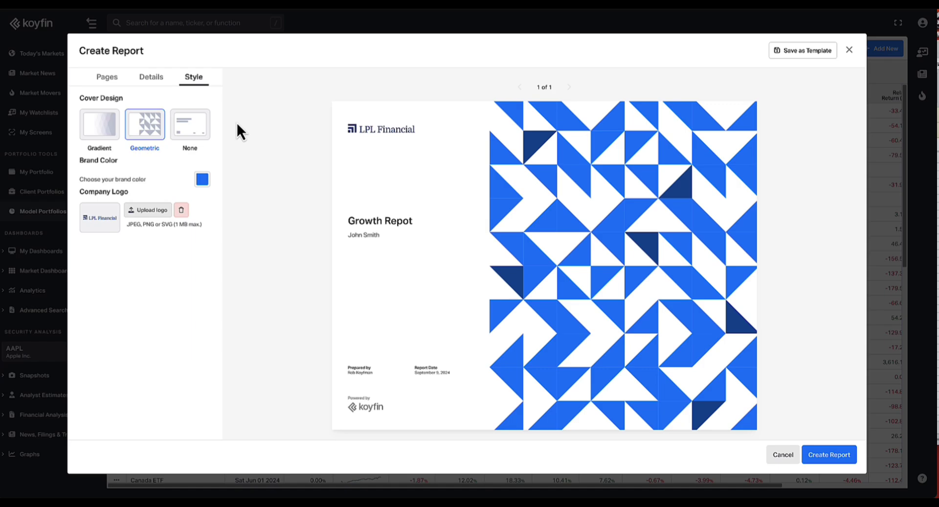
left_click(194, 127)
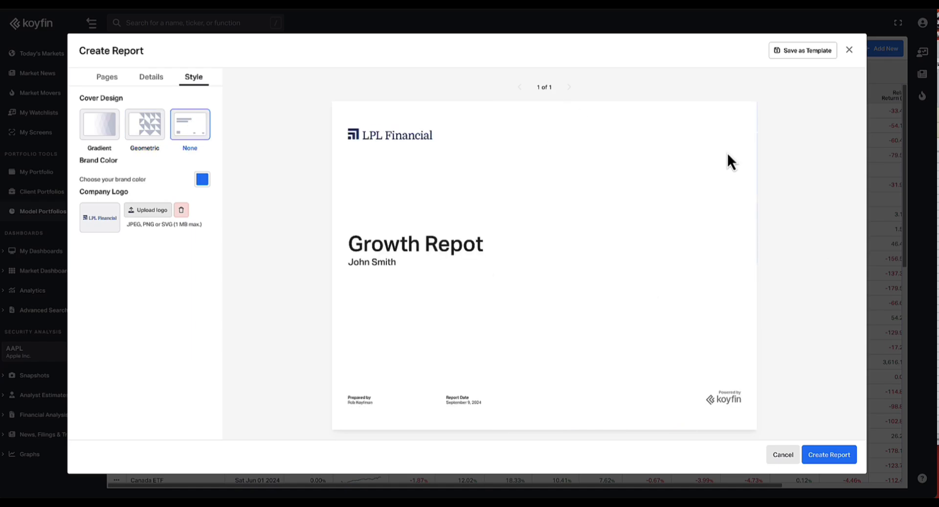
left_click(145, 129)
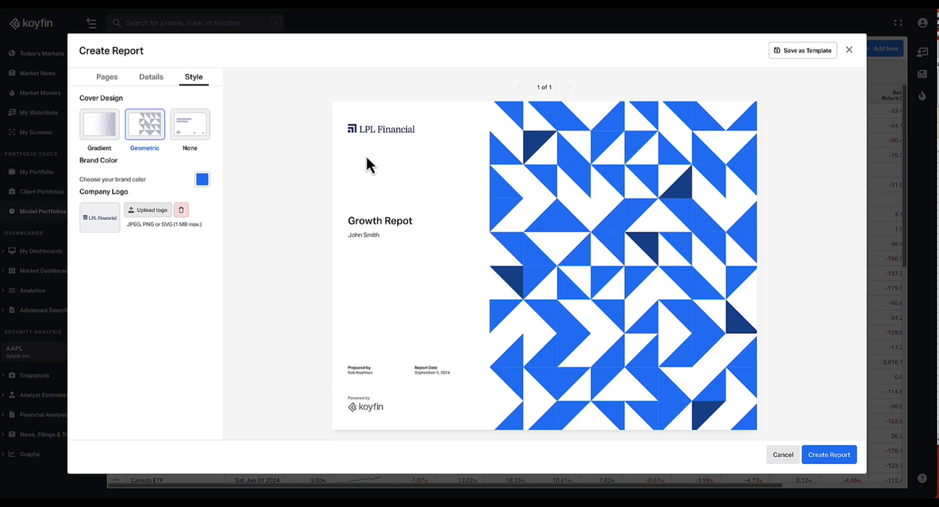
Step: Change the brand colour to the deeper blue #2A00FF
left_click(201, 179)
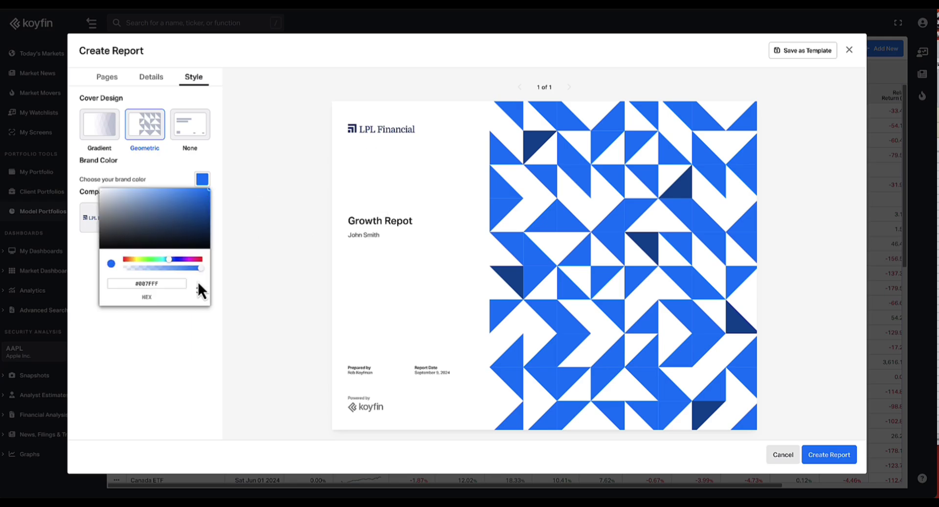
left_click_drag(149, 260, 121, 259)
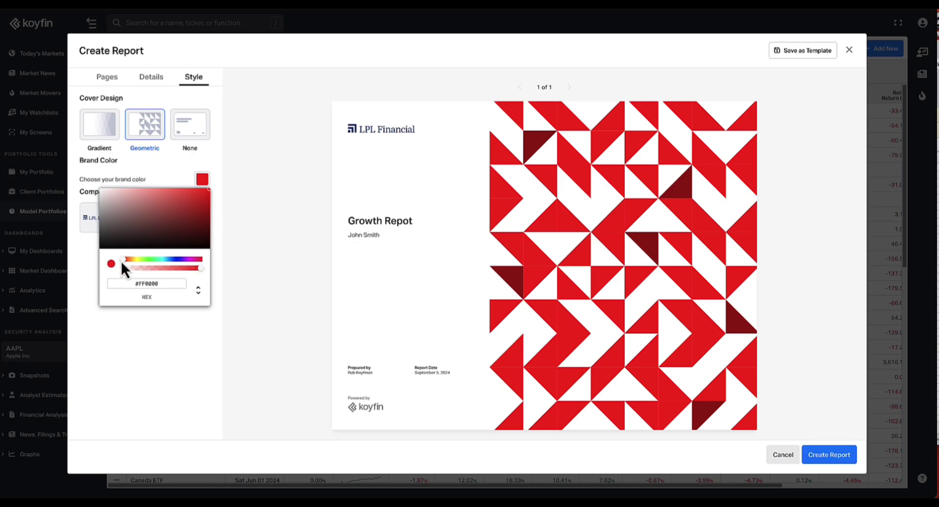
left_click_drag(122, 259, 178, 260)
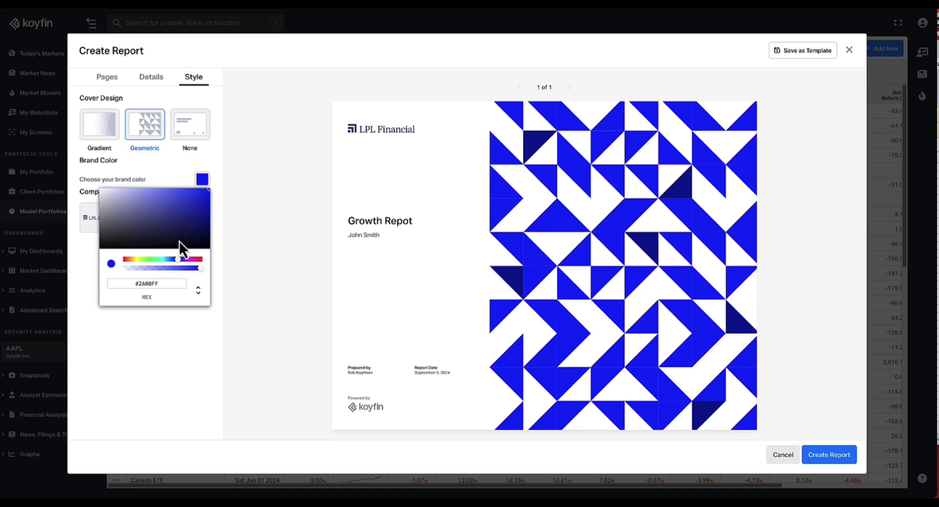
left_click(176, 176)
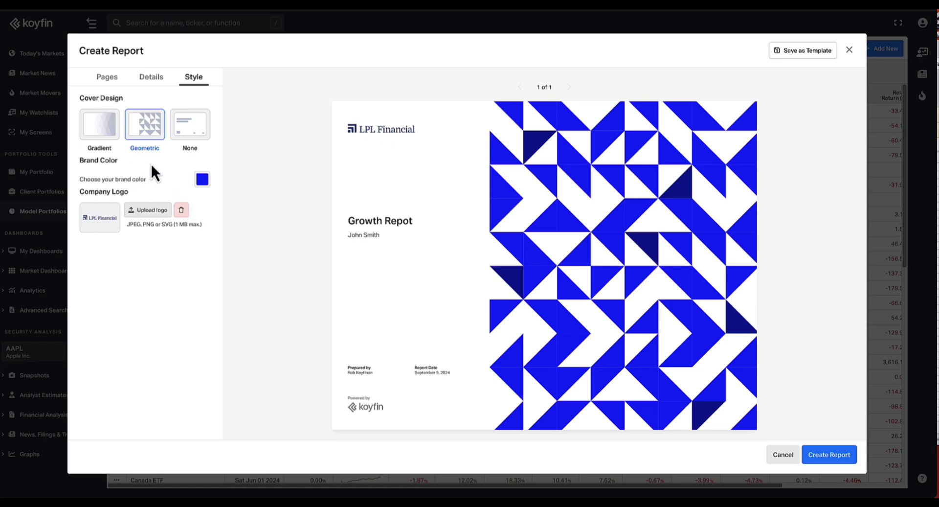
Step: Preview the report pages and hide Fixed Income Exposure, leaving 12 pages
left_click(108, 78)
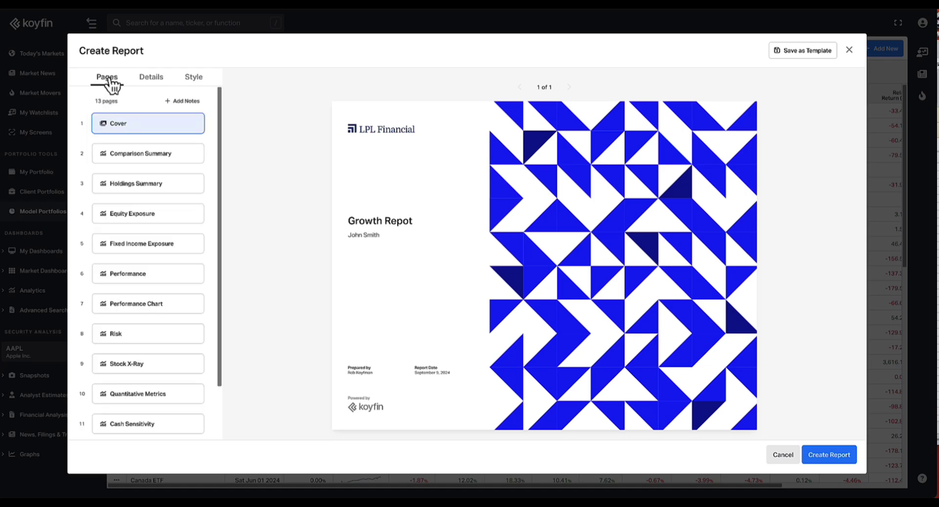
mouse_move(147, 124)
scroll(137, 172, "down", 2)
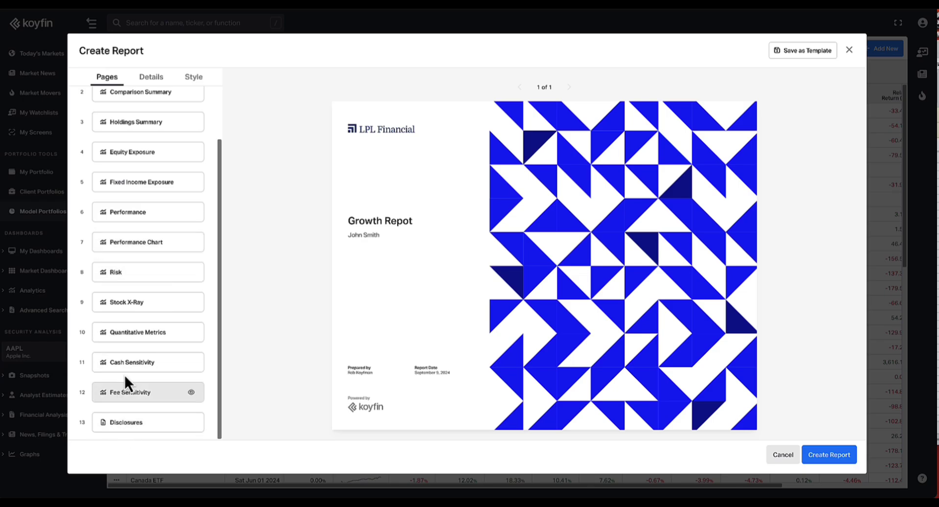
scroll(123, 342, "up", 2)
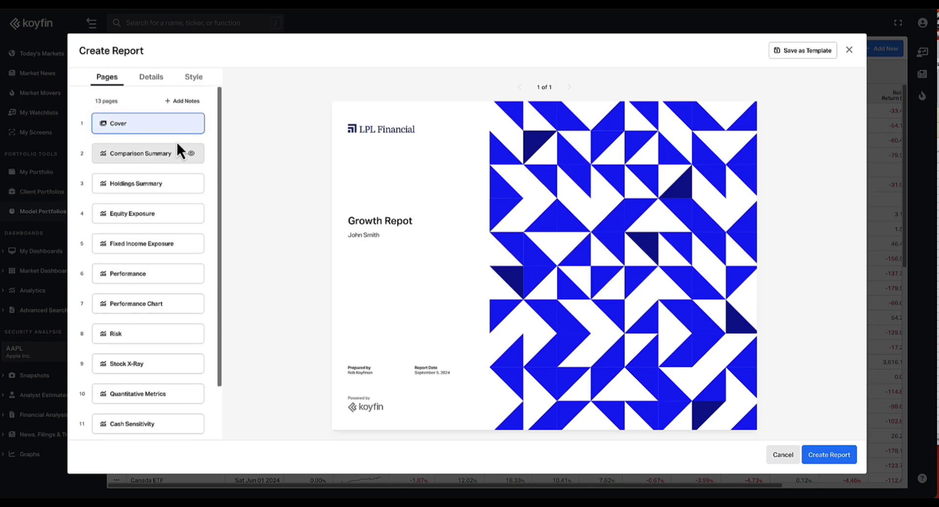
left_click(152, 156)
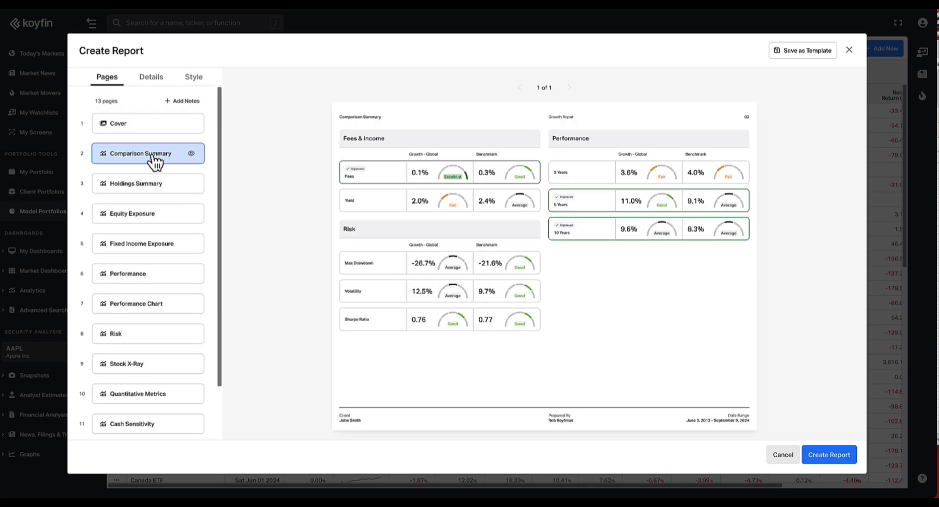
left_click(151, 188)
left_click(166, 212)
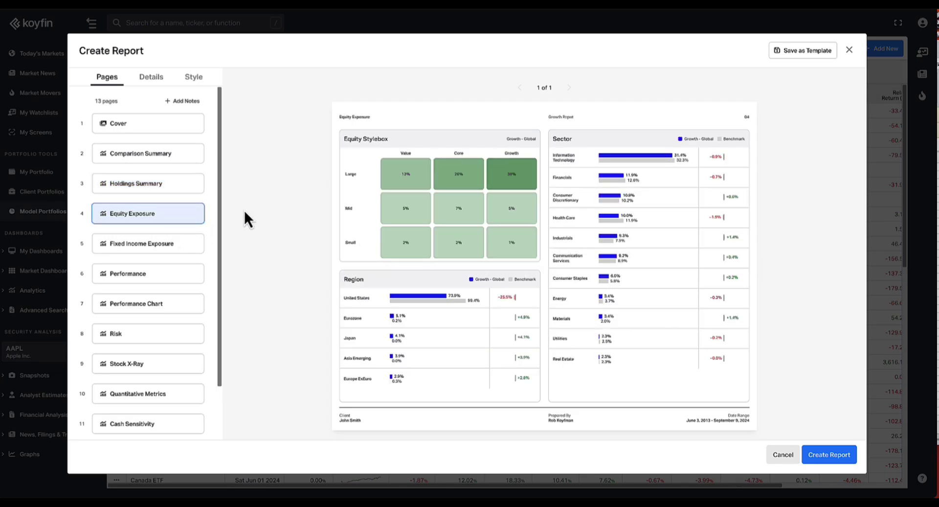
left_click(191, 213)
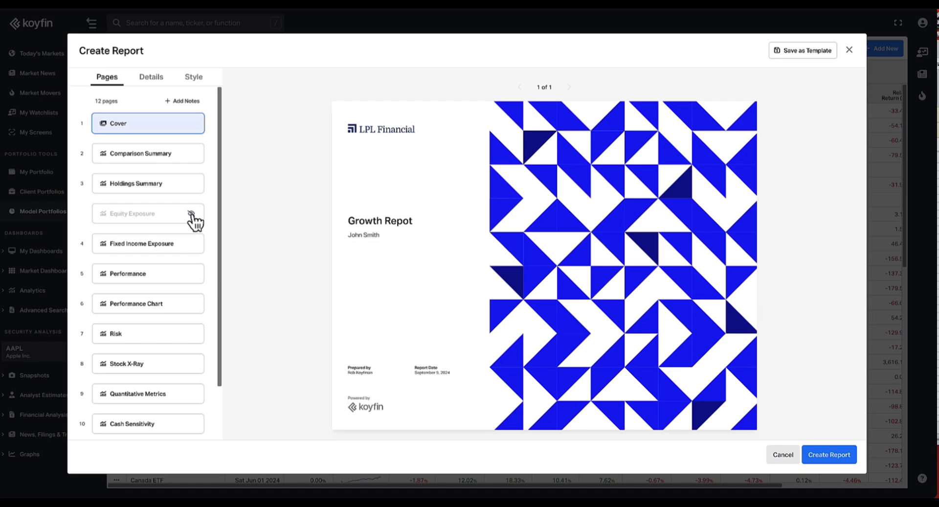
left_click(191, 213)
left_click(148, 251)
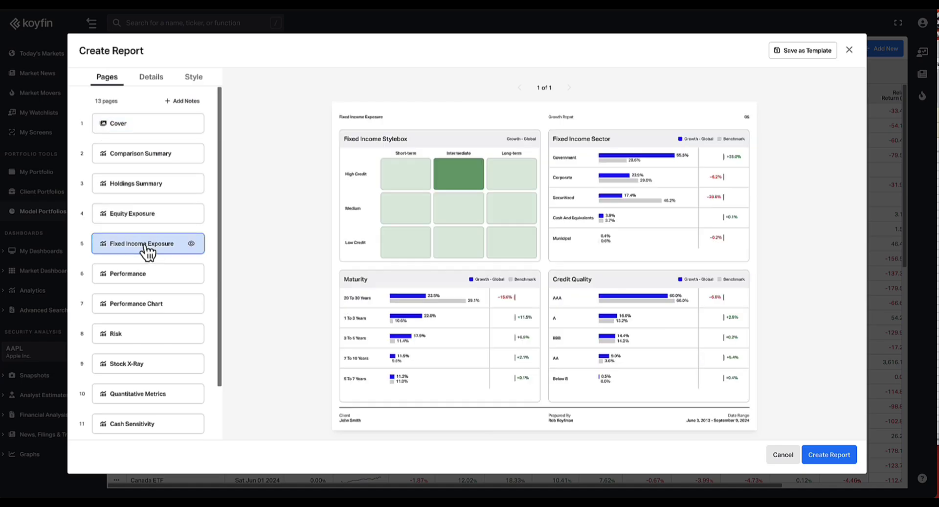
left_click(190, 244)
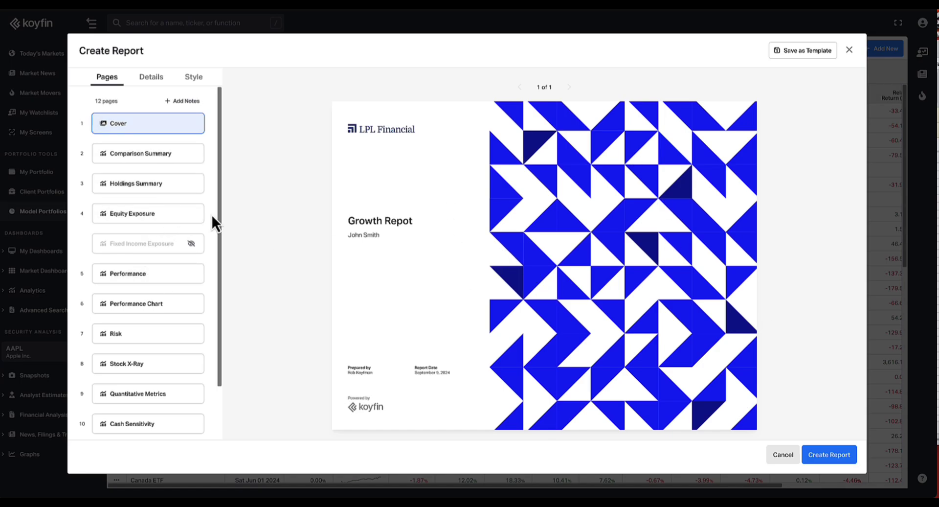
Step: Show the Disclosures page and review its text in Customize without changing it
scroll(144, 142, "down", 2)
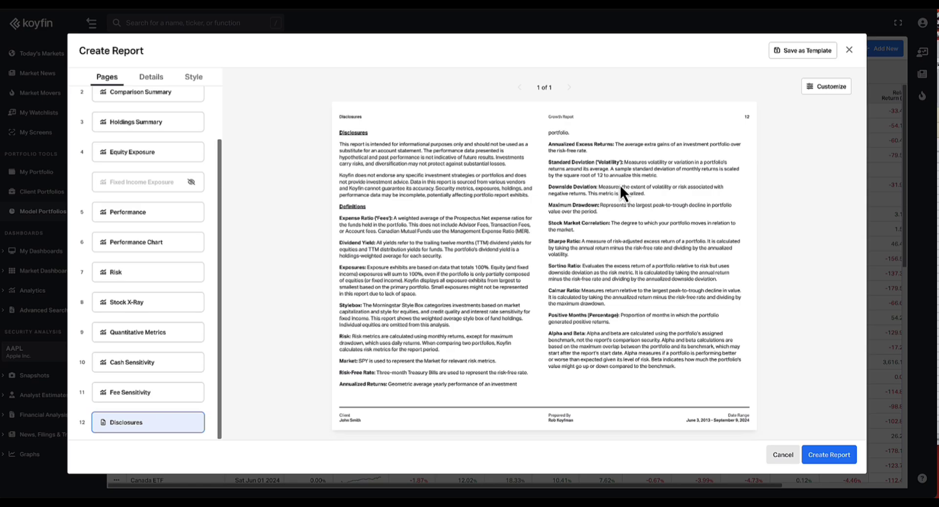
left_click(834, 86)
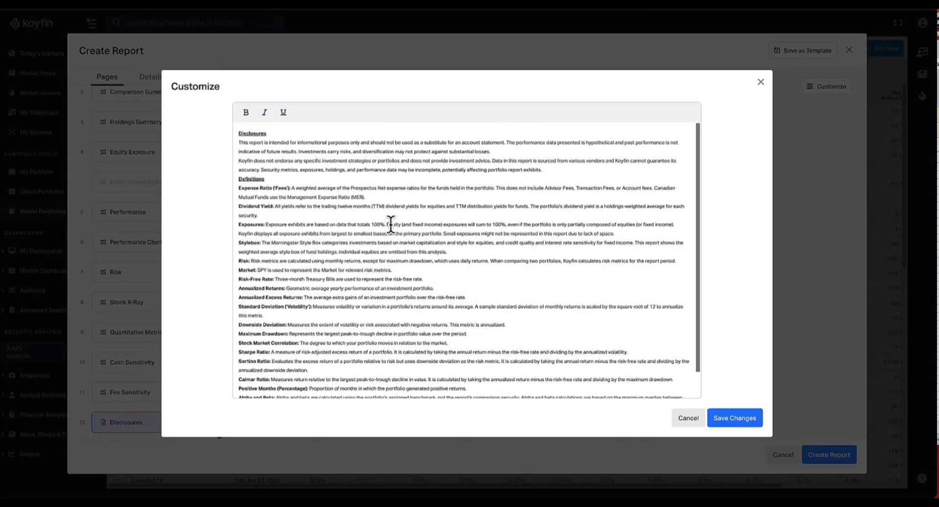
scroll(397, 274, "down", 1)
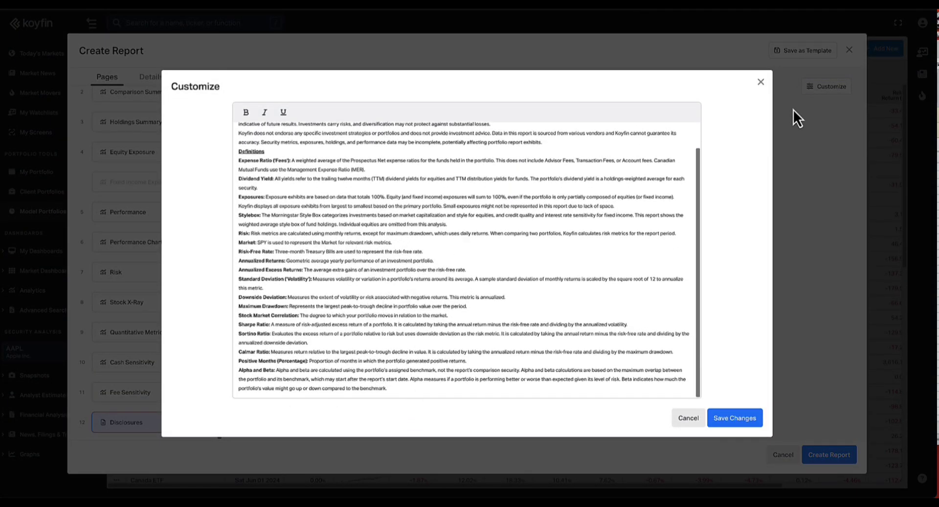
left_click(761, 84)
scroll(147, 259, "up", 3)
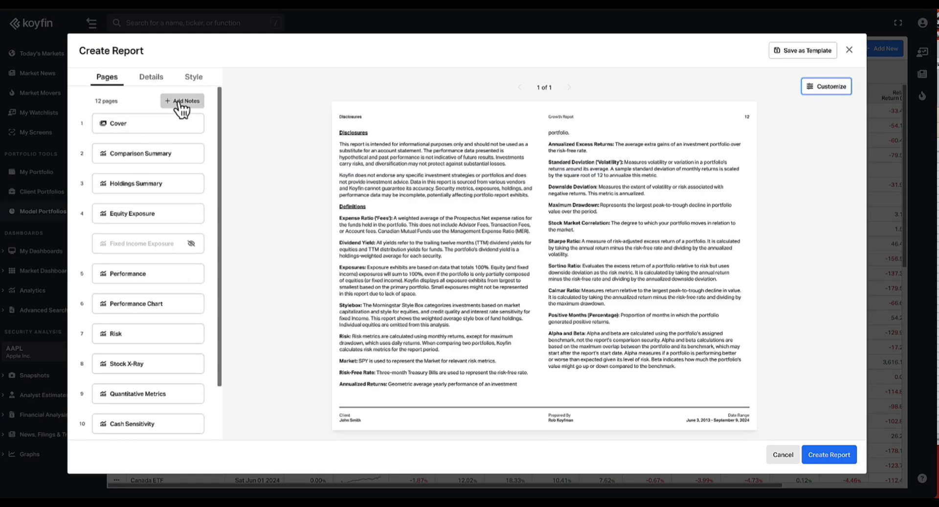
Step: Add a Notes page reading 'This is a monthly review of the portfolio'
left_click(183, 101)
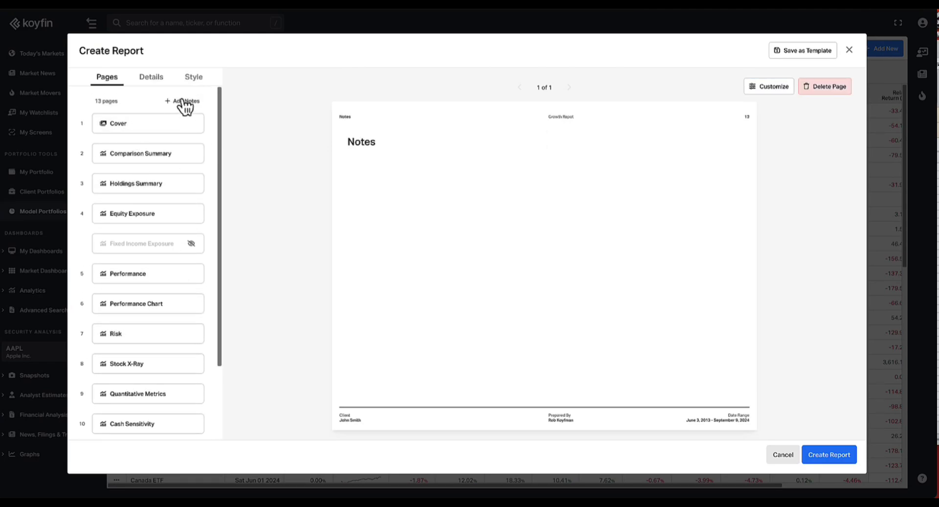
scroll(142, 387, "down", 3)
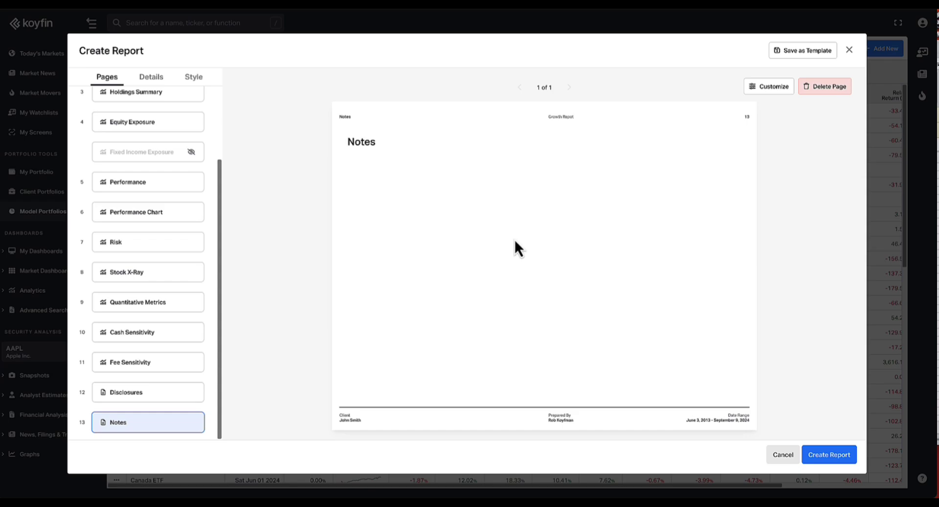
left_click(770, 88)
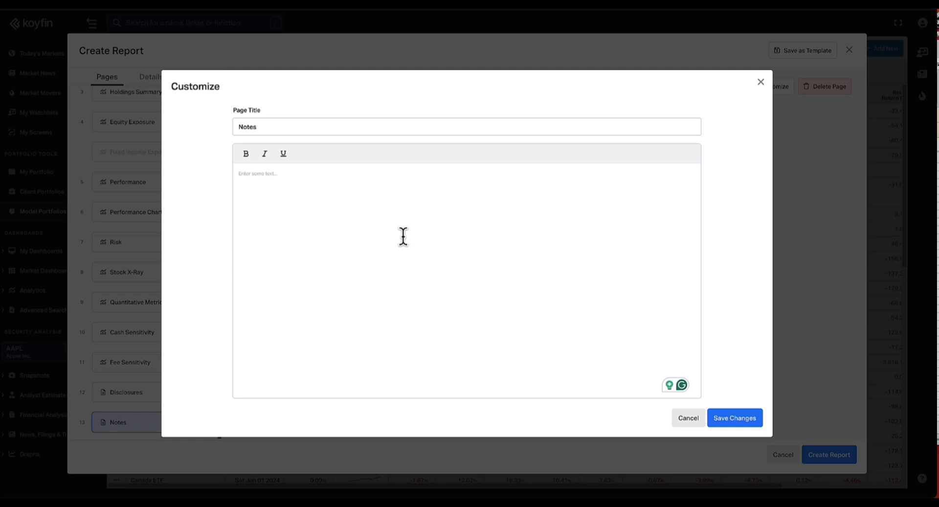
type("This is a monthly review o")
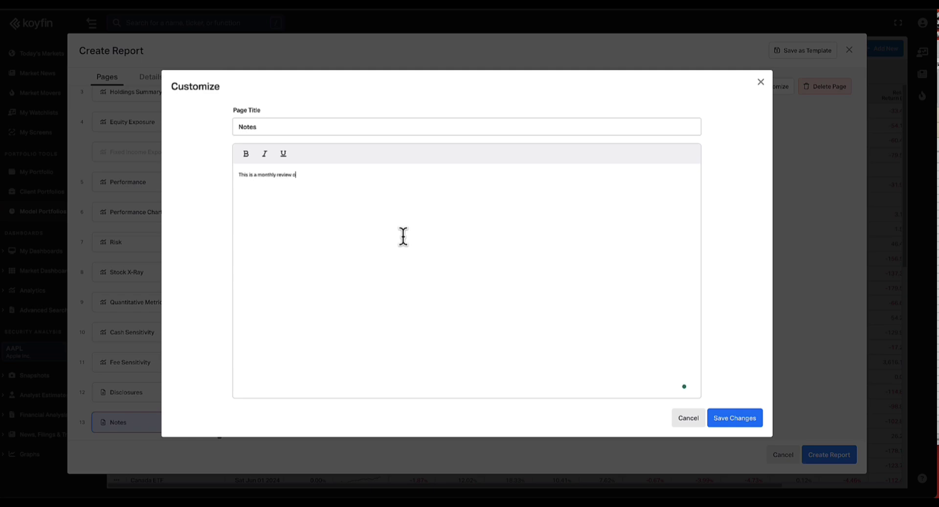
type("f the portfolio")
left_click(735, 418)
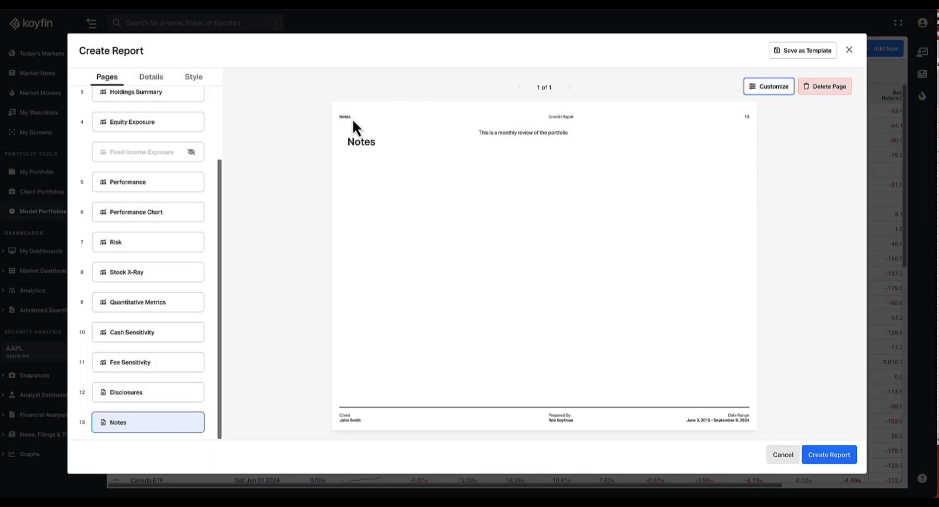
Step: Hide the Notes page and move it to the end, after Disclosures
left_click_drag(147, 425, 188, 216)
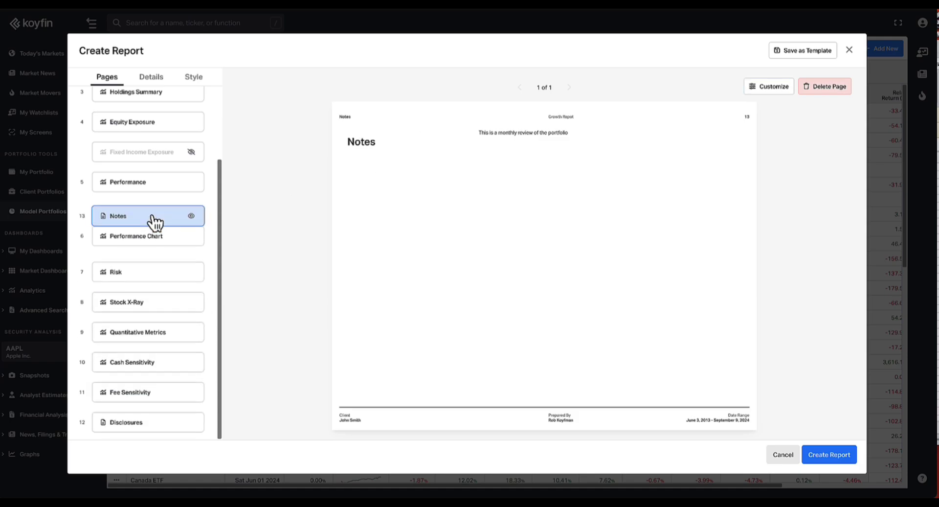
left_click(191, 213)
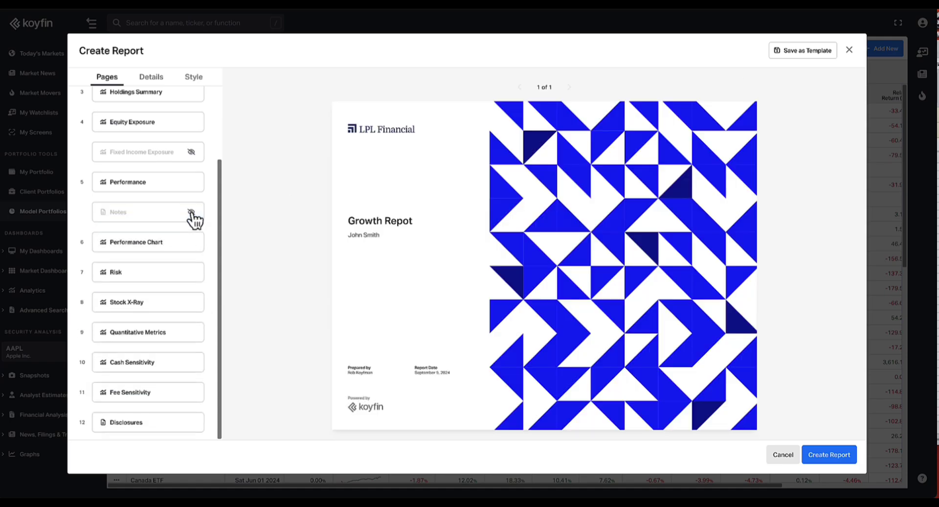
left_click_drag(161, 212, 168, 430)
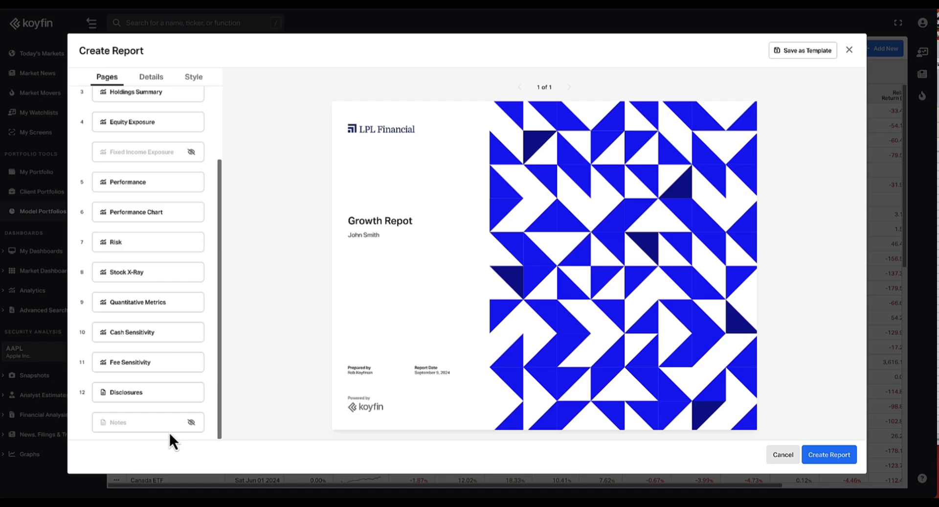
scroll(147, 274, "up", 3)
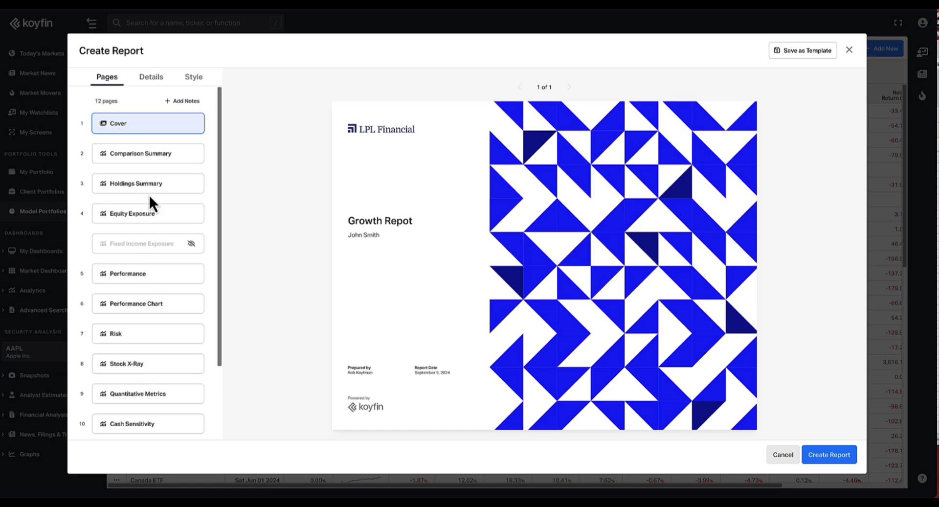
Step: Export the finished report as a PDF file named 'Growth Report'
scroll(157, 184, "down", 2)
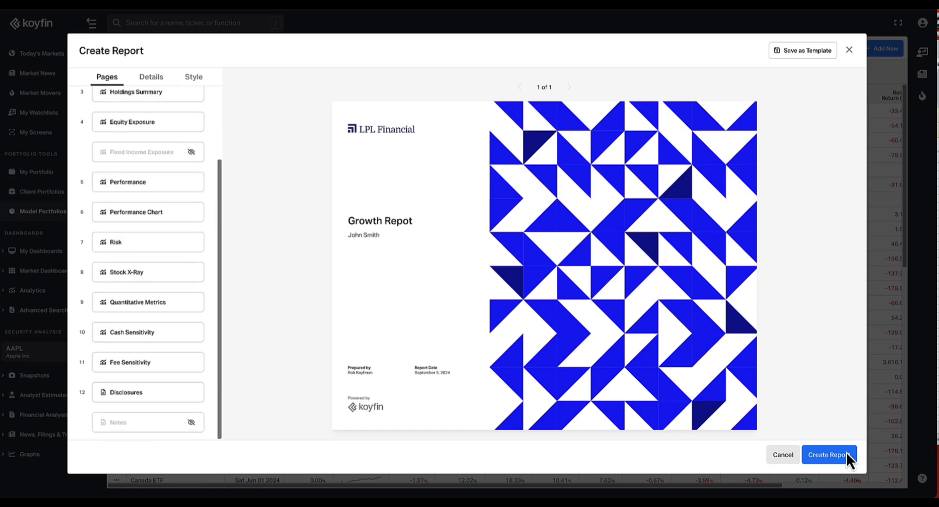
left_click(823, 458)
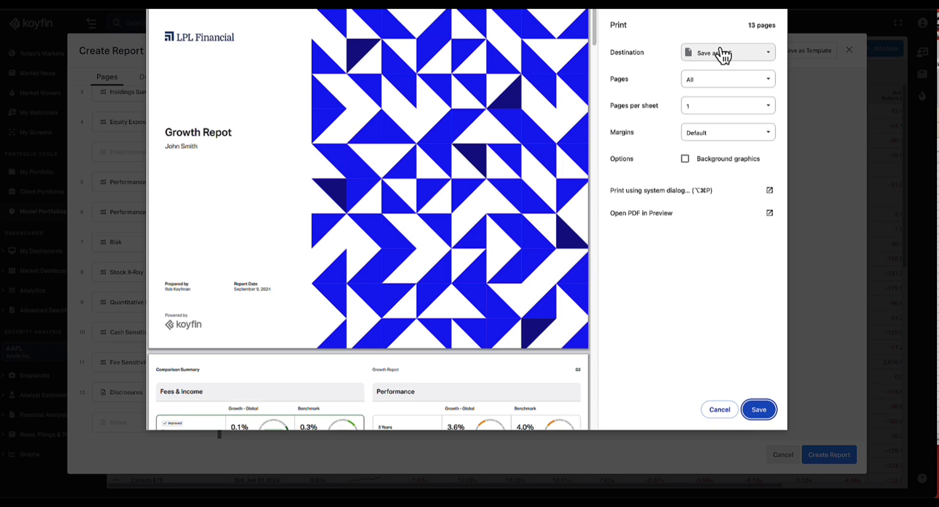
left_click(759, 411)
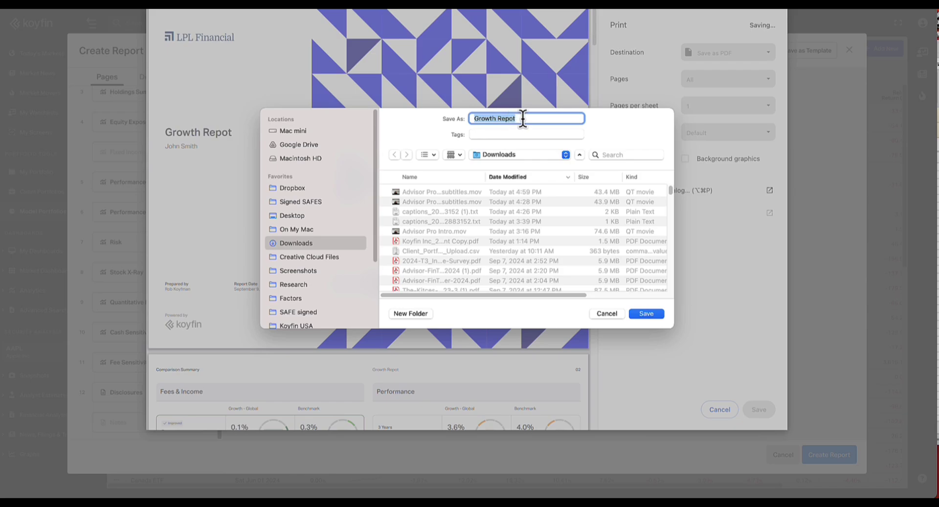
left_click(514, 119)
type("r")
left_click(650, 315)
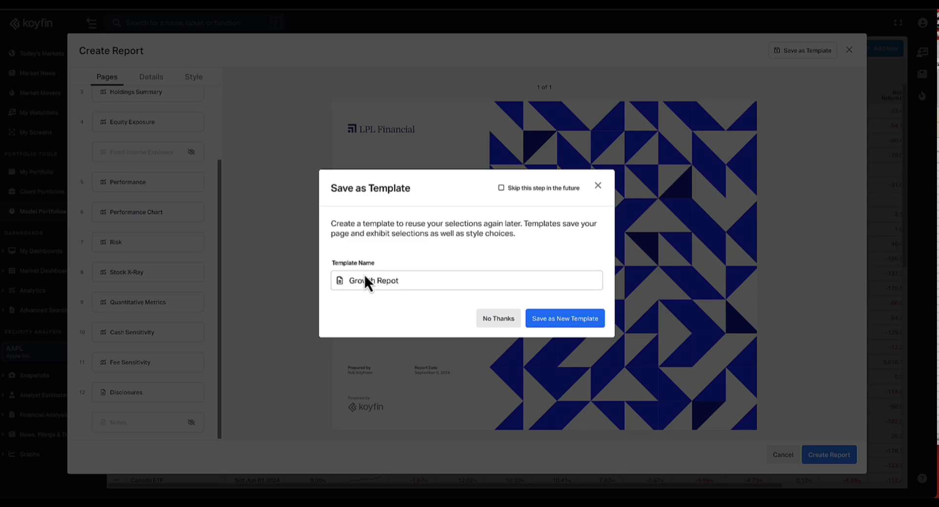
Step: Decline the save-as-template offer and close the report builder
left_click(390, 281)
left_click(512, 327)
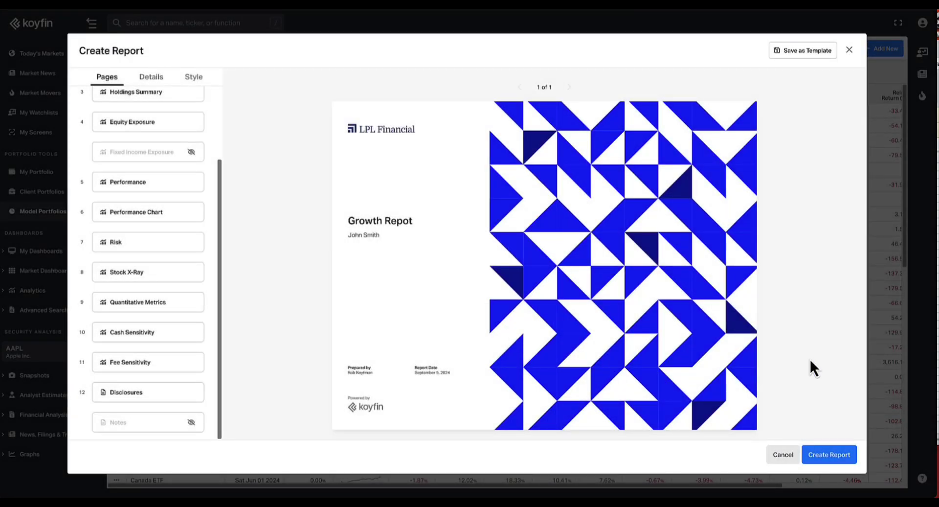
left_click(849, 50)
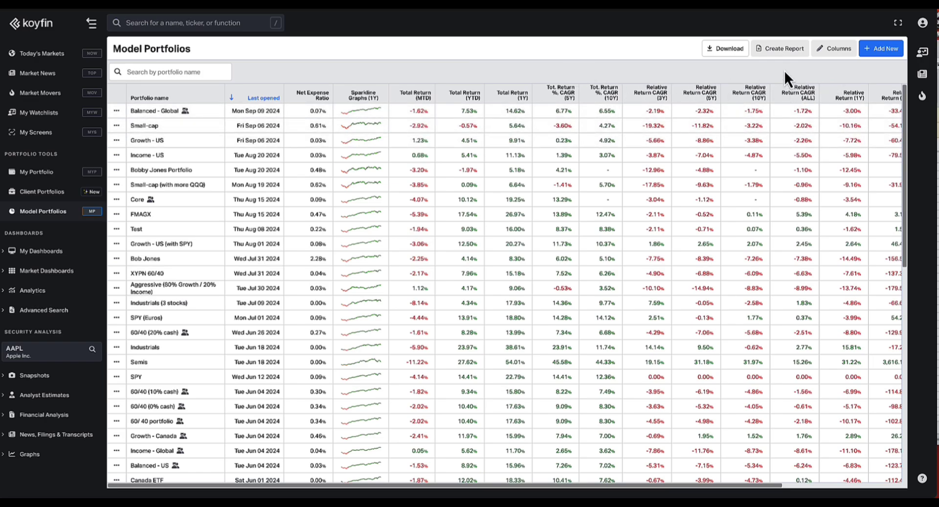
Step: Start a Client Proposal report with Growth - Global as the primary portfolio
left_click(784, 50)
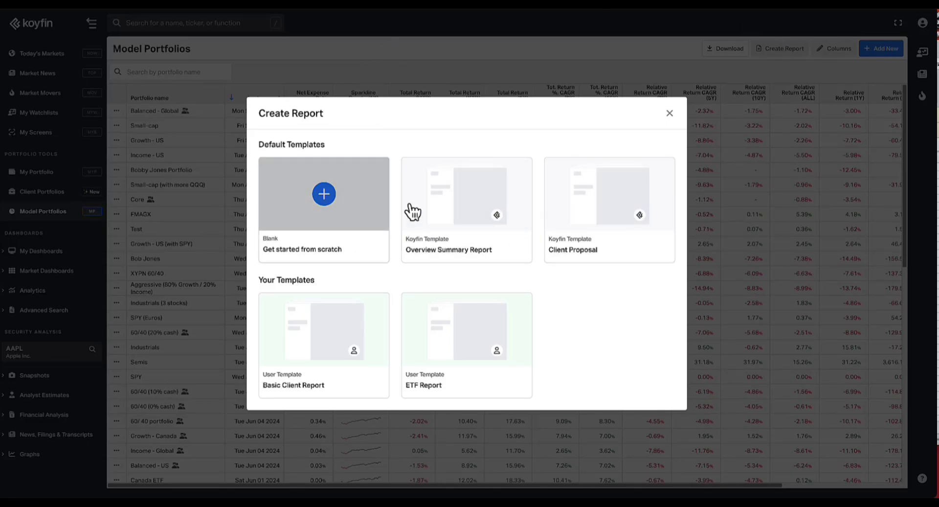
left_click(608, 213)
left_click(375, 226)
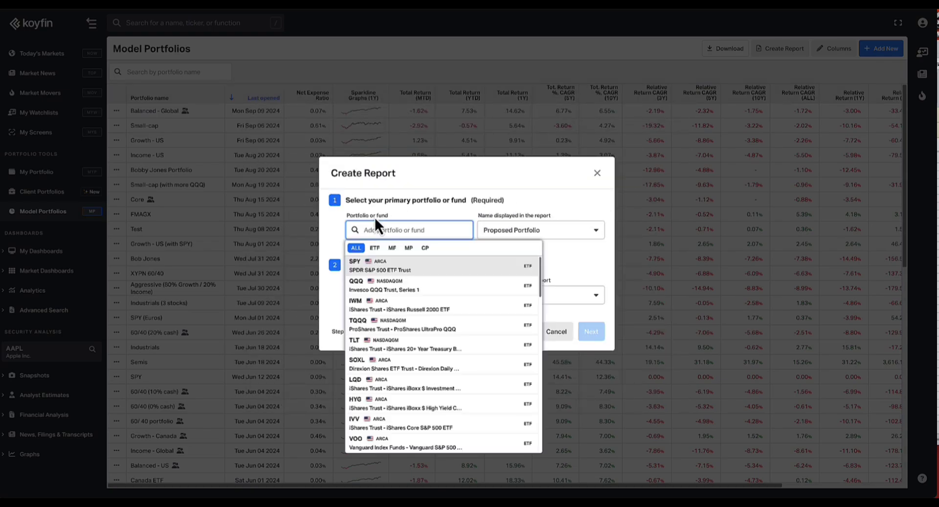
left_click(425, 248)
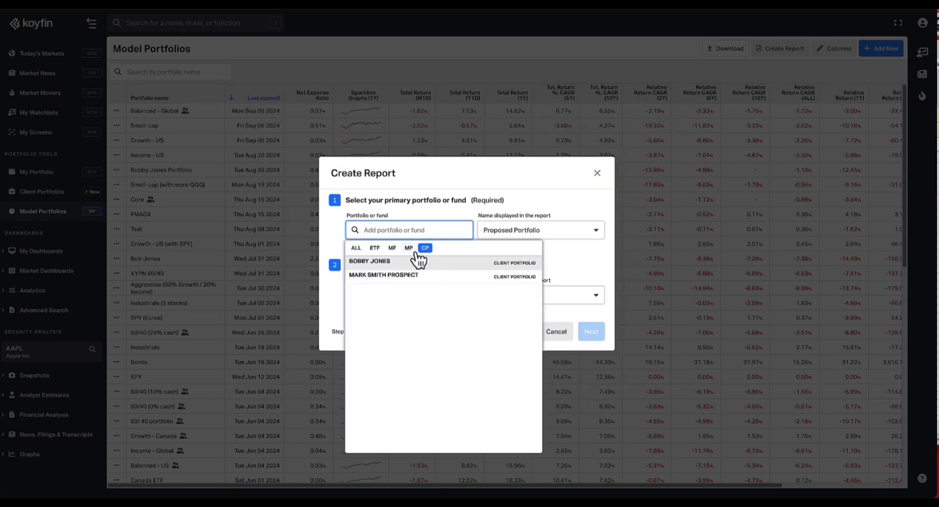
left_click(409, 248)
type("g")
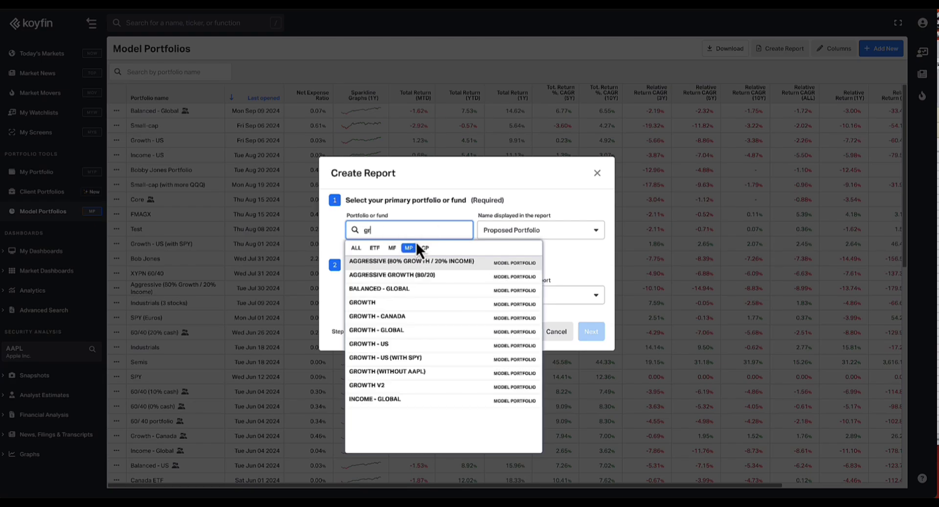
type("r")
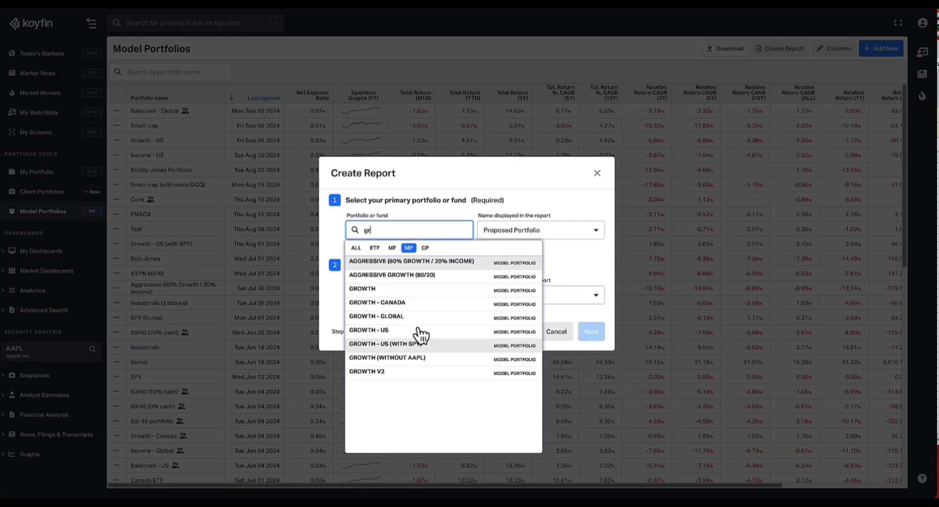
left_click(416, 315)
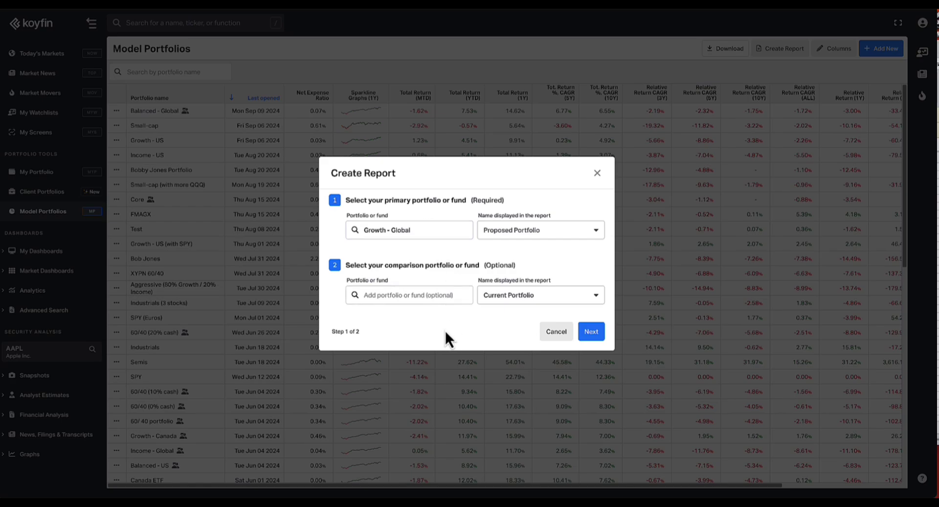
Step: Choose the client's own portfolio as the Current Portfolio comparison
left_click(425, 295)
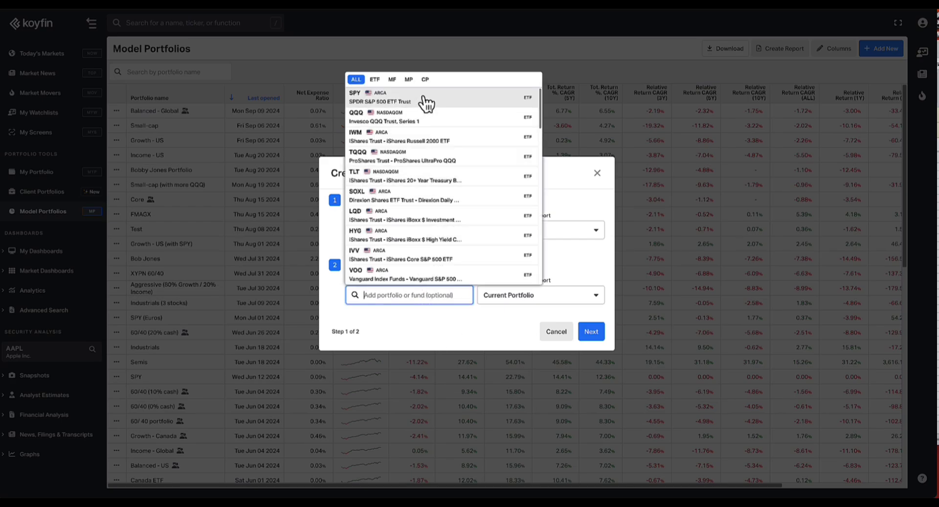
left_click(409, 80)
type("b")
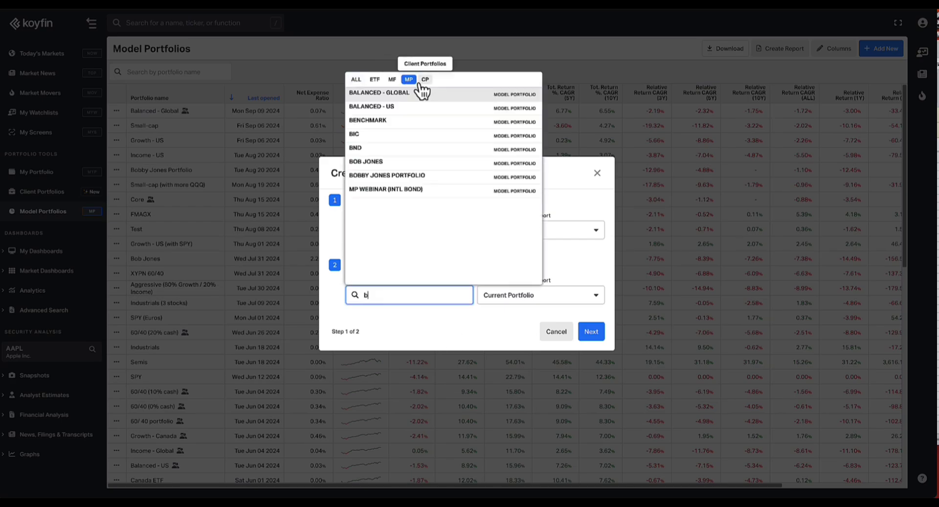
left_click(412, 176)
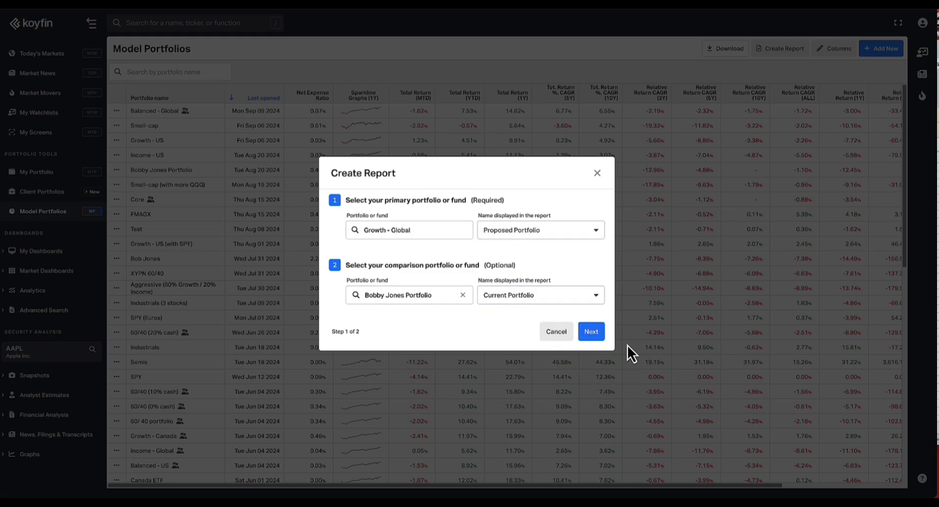
Step: Generate the 12-page proposal draft and view its Portfolio Comparison Summary of fees, risk and performance
left_click(591, 331)
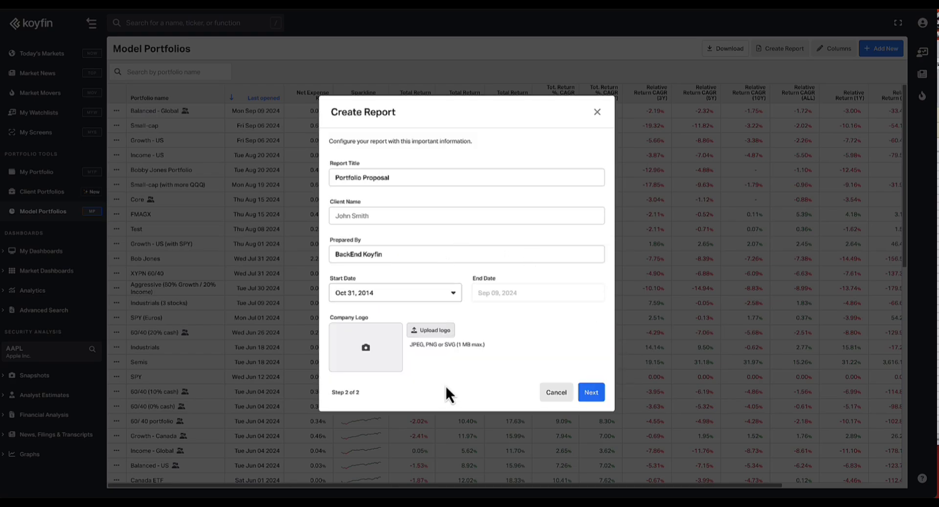
left_click(592, 392)
left_click(131, 156)
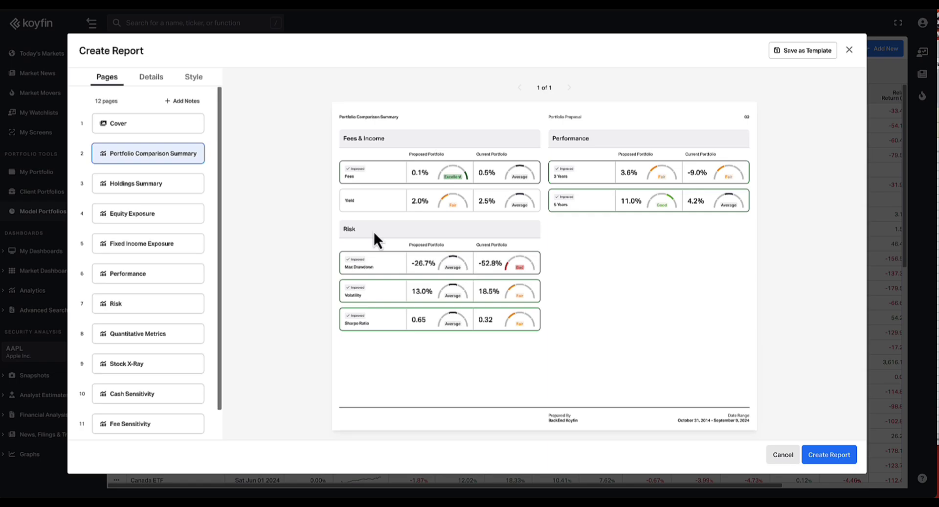
Step: Preview the Holdings Summary, Equity and Fixed Income Exposure, Performance and Risk pages, then close without creating
left_click(150, 186)
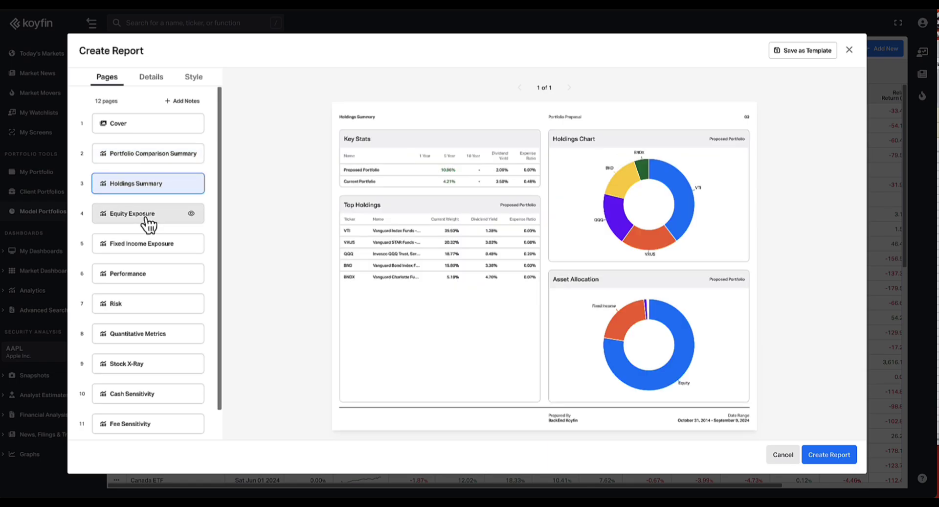
left_click(147, 220)
left_click(158, 249)
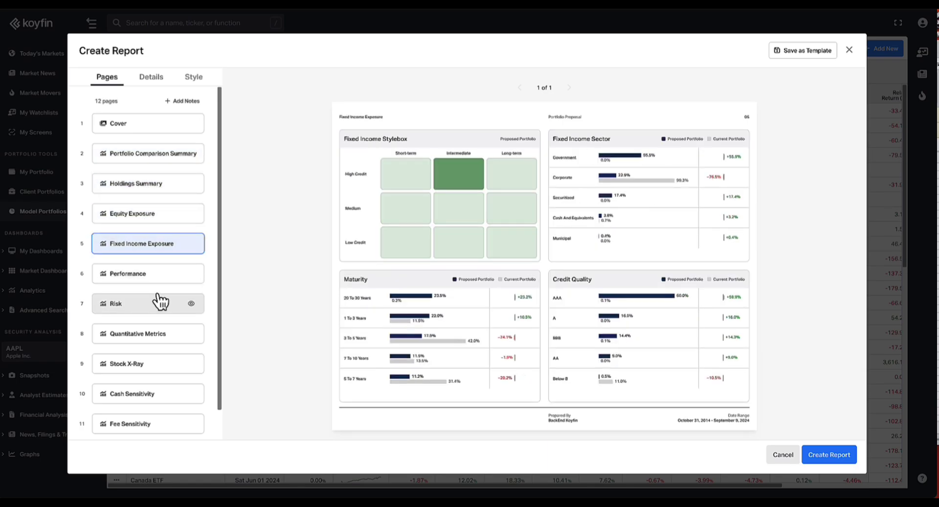
left_click(158, 276)
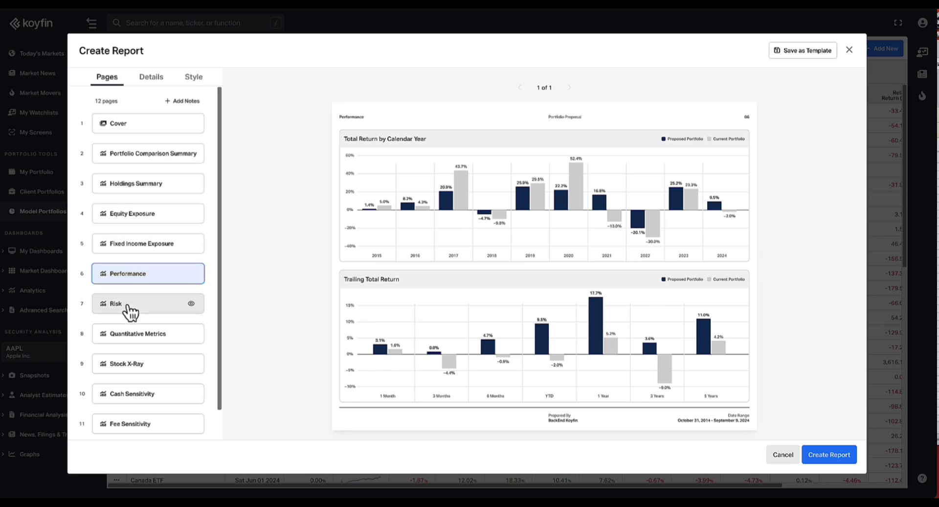
left_click(126, 308)
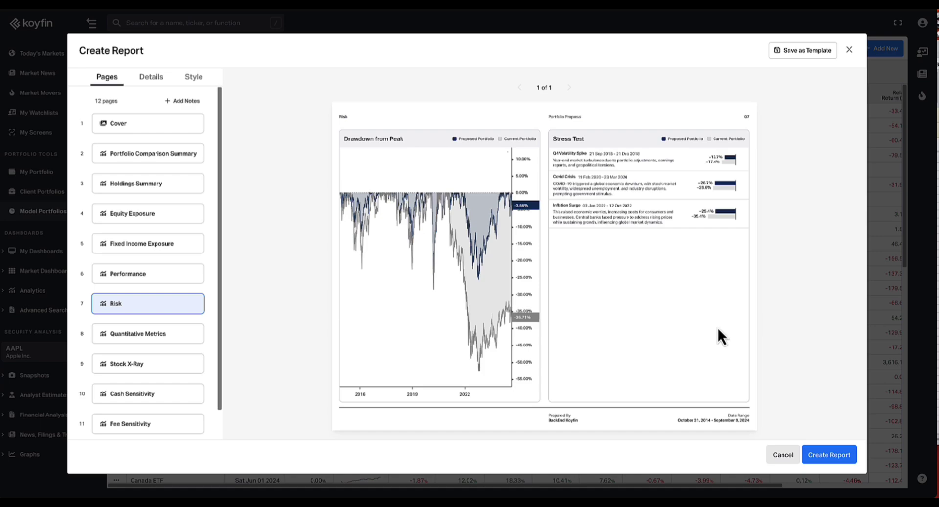
key("Escape")
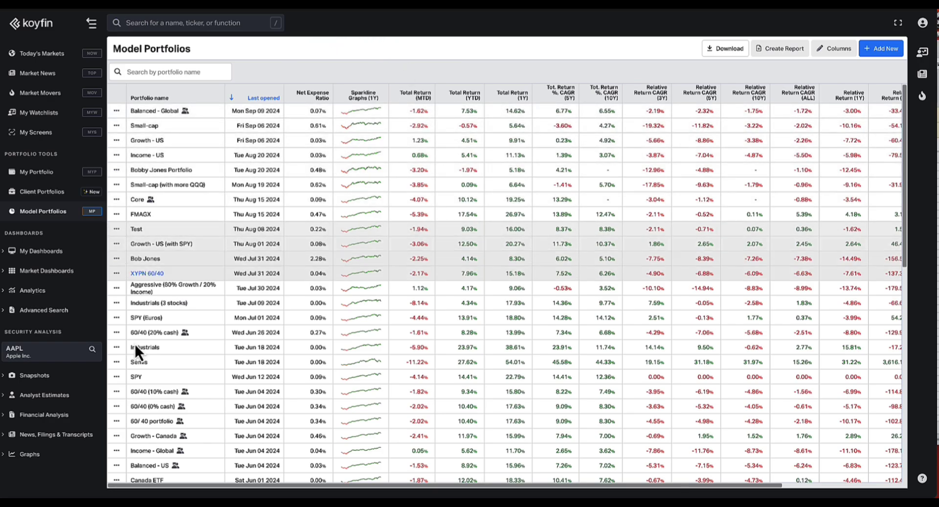
Step: Search 'qqq' and load the Invesco QQQ Trust snapshot overview
left_click(21, 352)
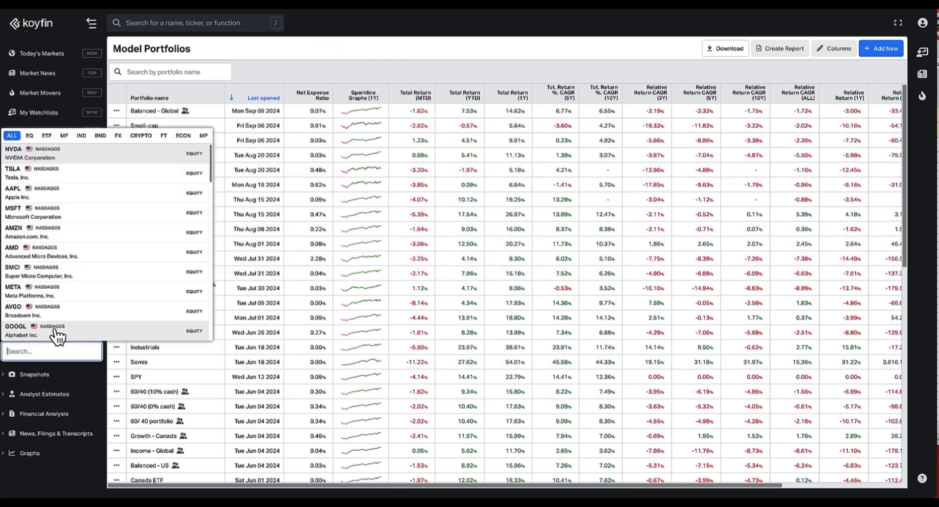
type("qqq")
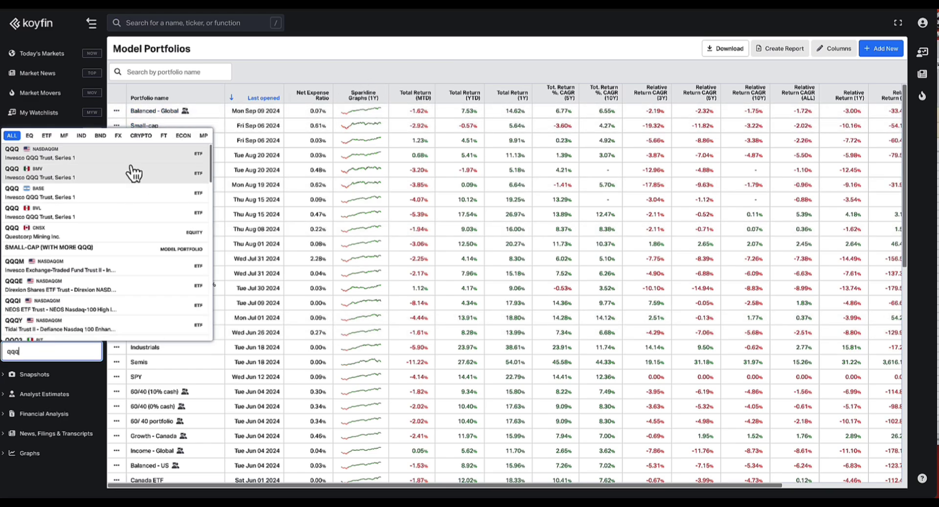
left_click(109, 156)
left_click(38, 375)
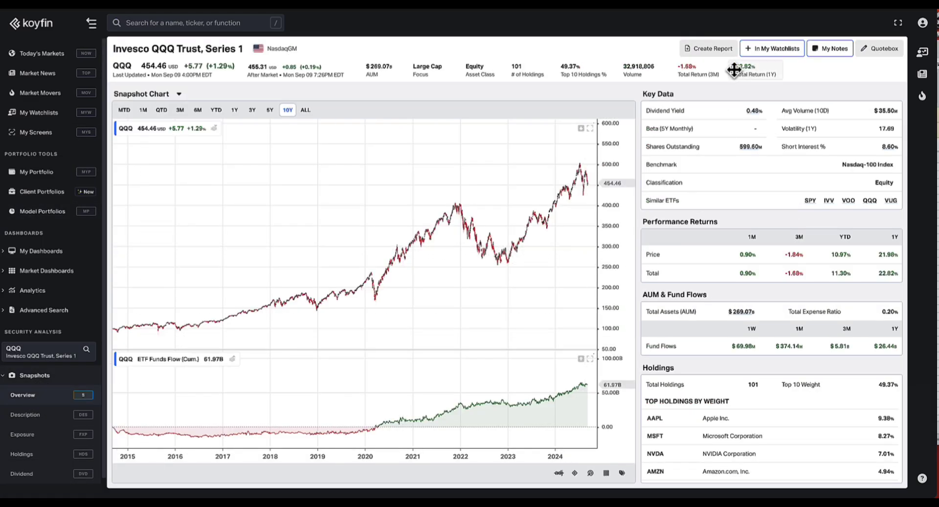
Step: Generate a Fund Report draft for QQQ with SMH as the comparison fund
left_click(716, 49)
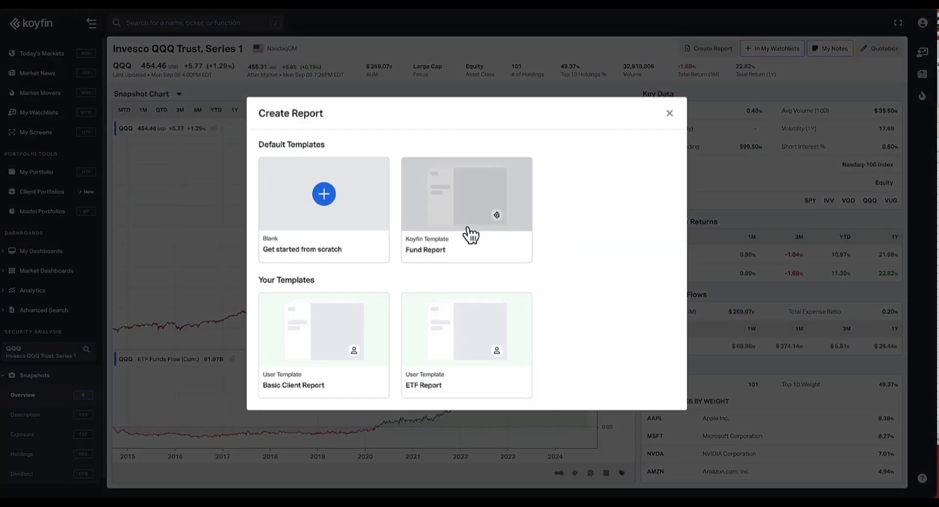
left_click(459, 200)
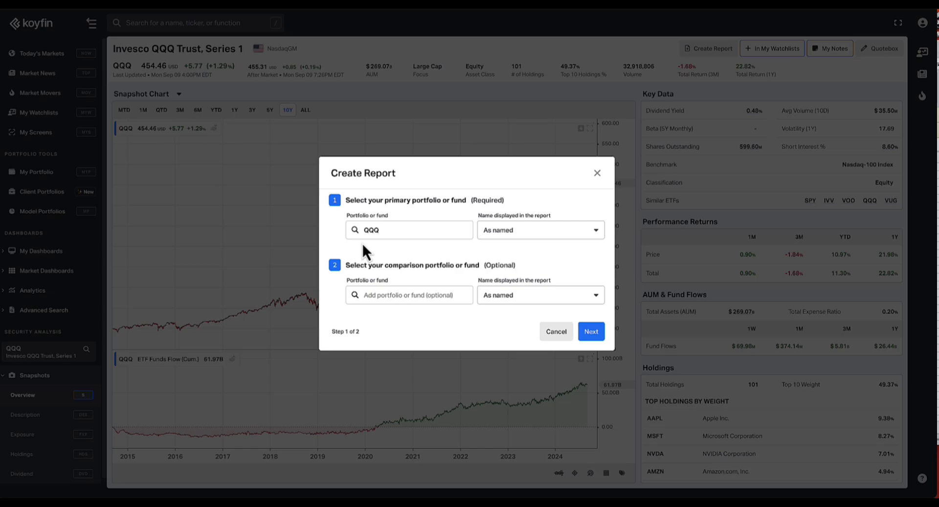
left_click(486, 239)
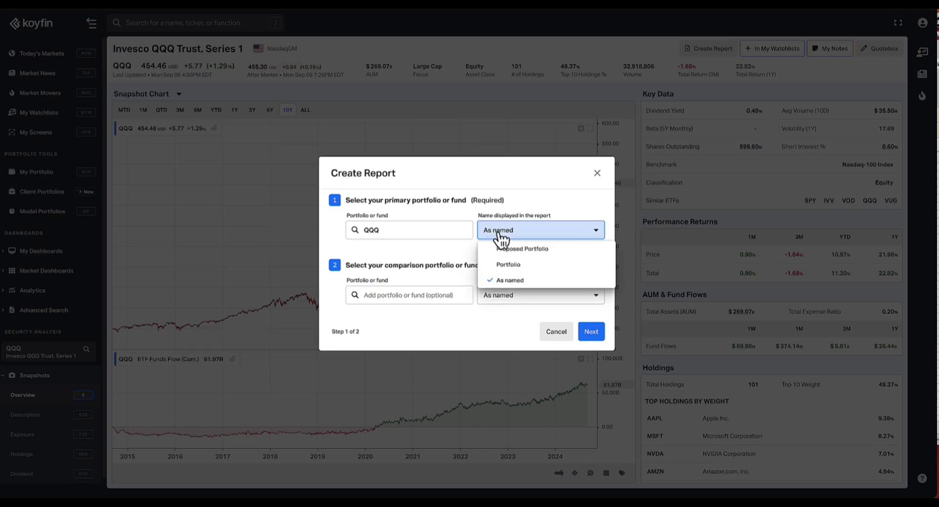
left_click(466, 186)
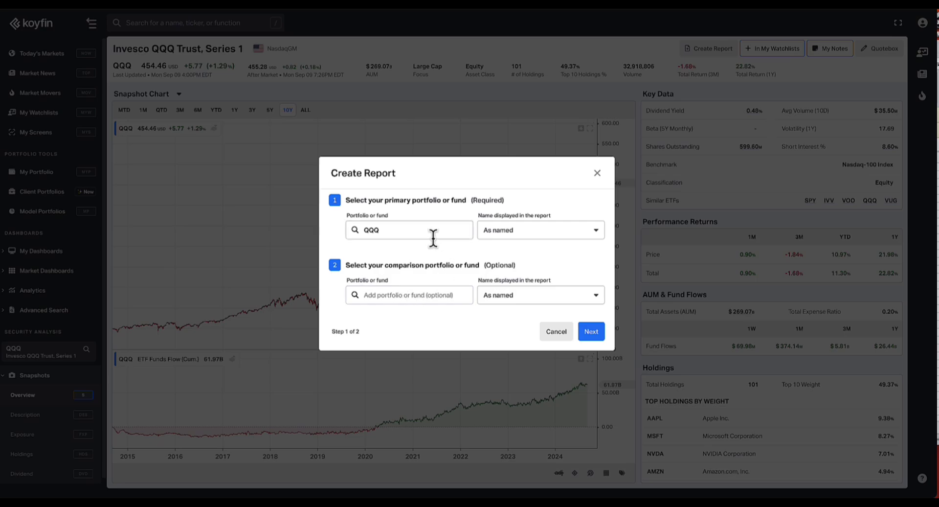
left_click(405, 295)
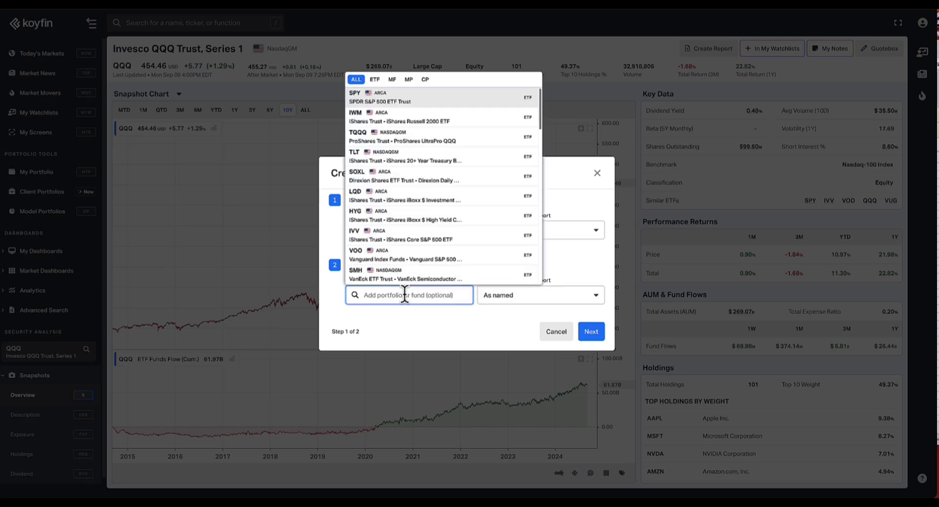
left_click(433, 280)
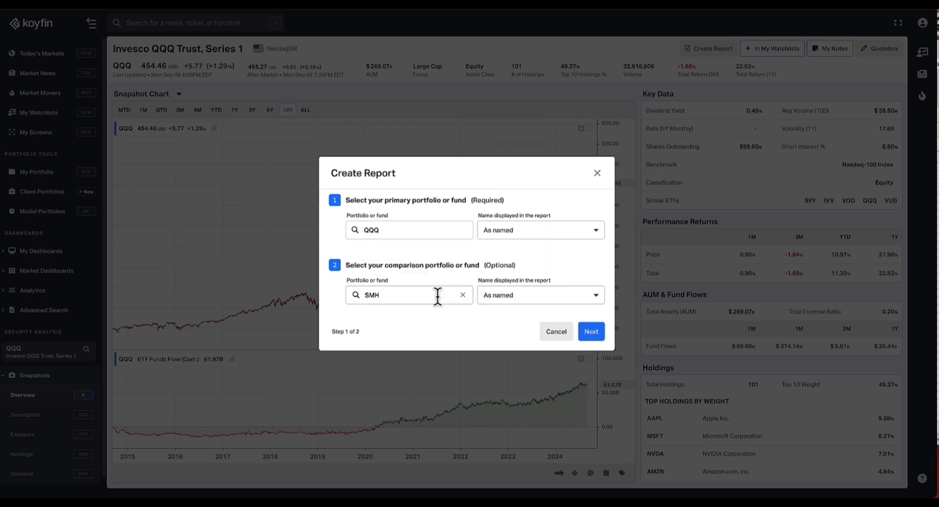
left_click(580, 332)
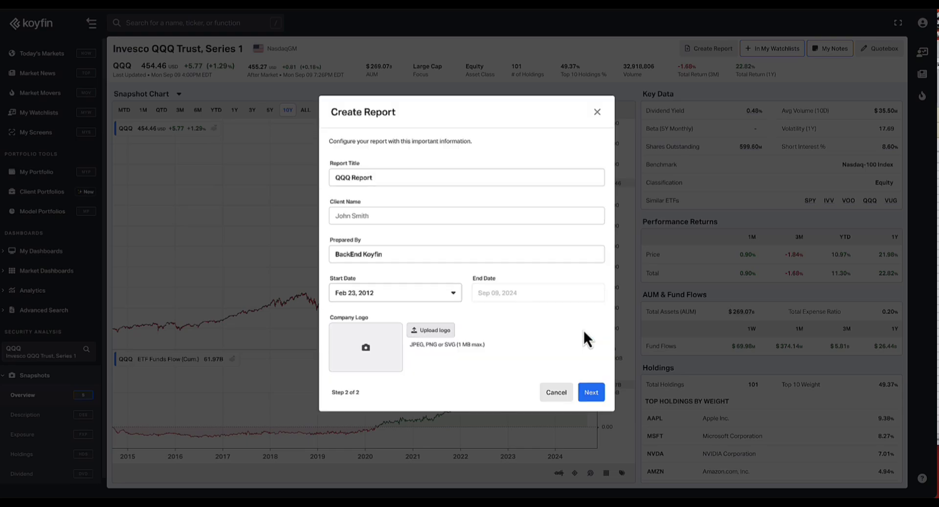
left_click(591, 394)
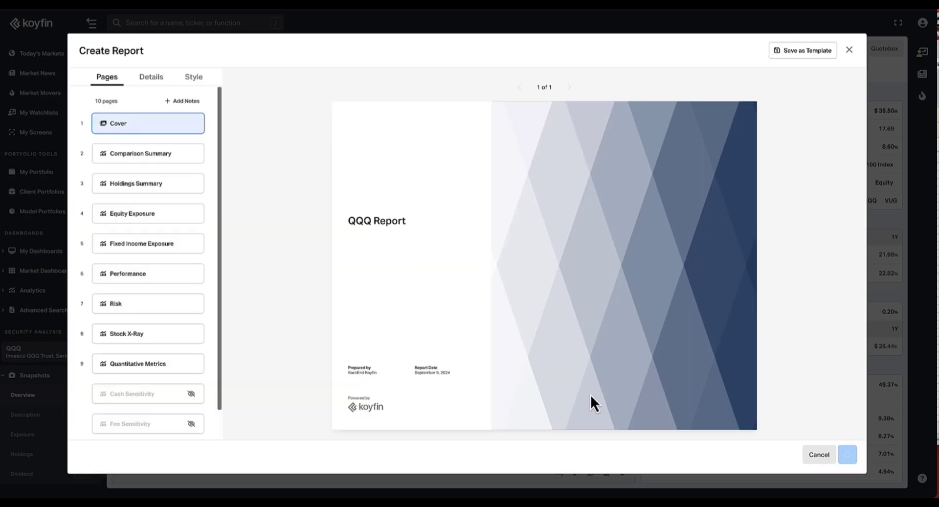
Step: Preview the Comparison Summary, Holdings Summary and Equity Exposure pages, then discard the QQQ draft
left_click(126, 155)
left_click(130, 184)
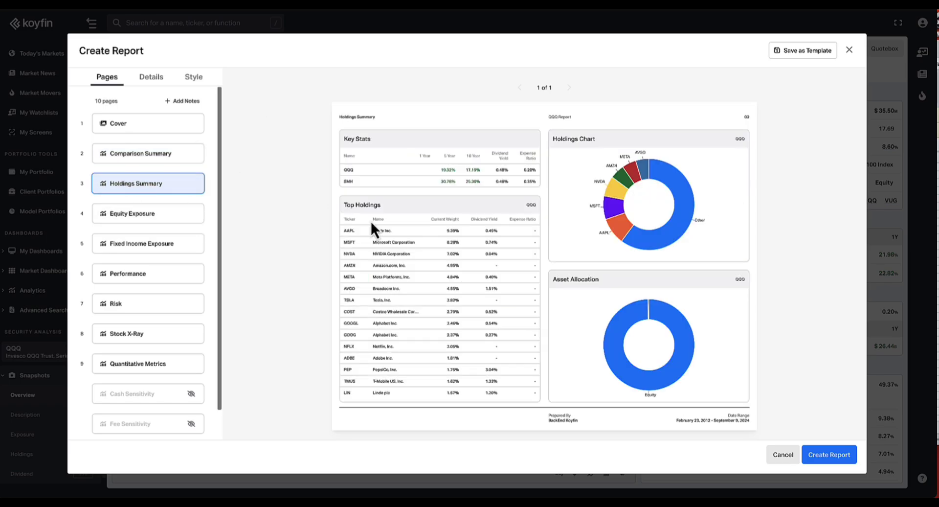
left_click(145, 218)
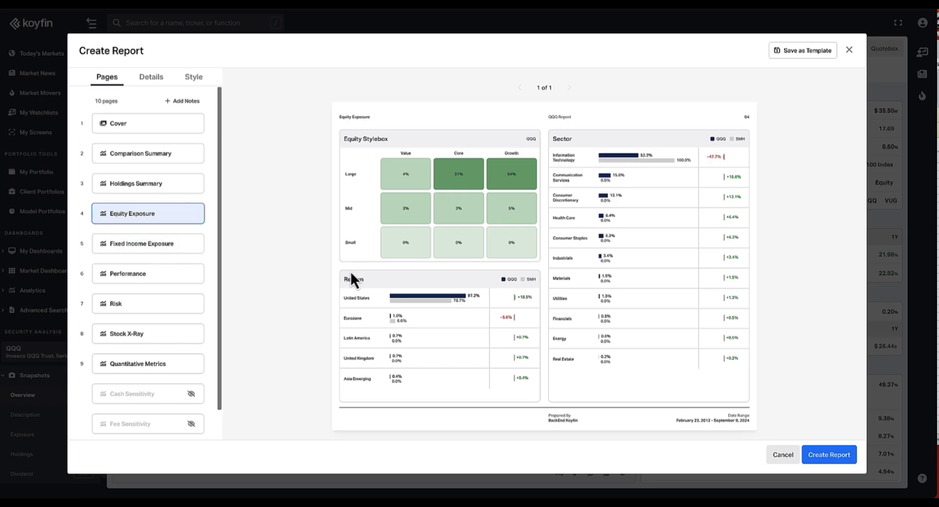
left_click(789, 451)
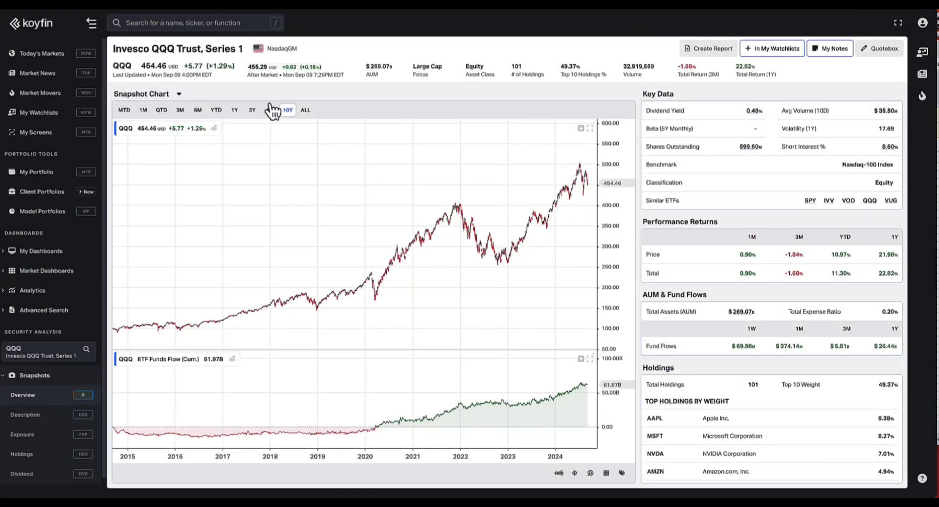
Step: Search 'fmagx' and load the Fidelity Magellan Fund snapshot
left_click(39, 365)
type("fm")
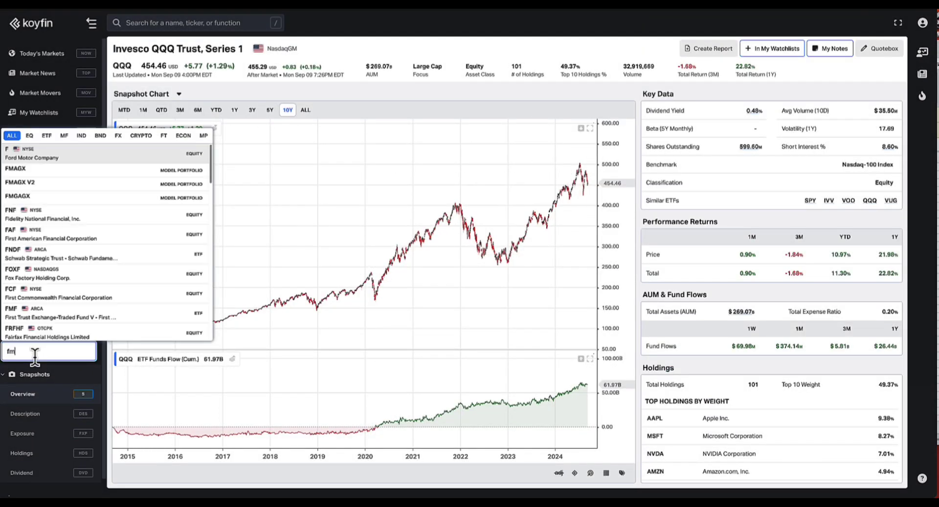
type("agx")
left_click(69, 153)
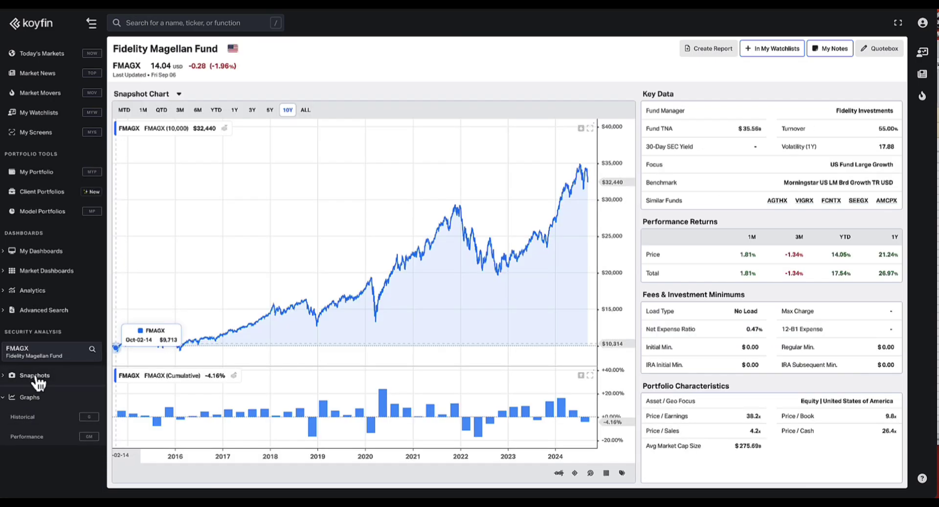
left_click(33, 376)
Step: Generate a blank FMAGX Report and preview its Comparison Summary, Holdings Summary and Equity Exposure pages
left_click(704, 49)
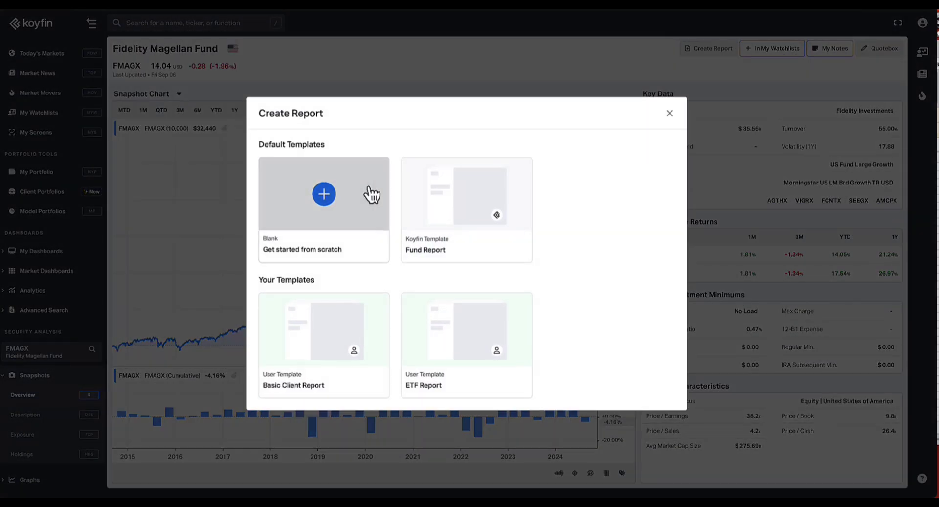
left_click(331, 194)
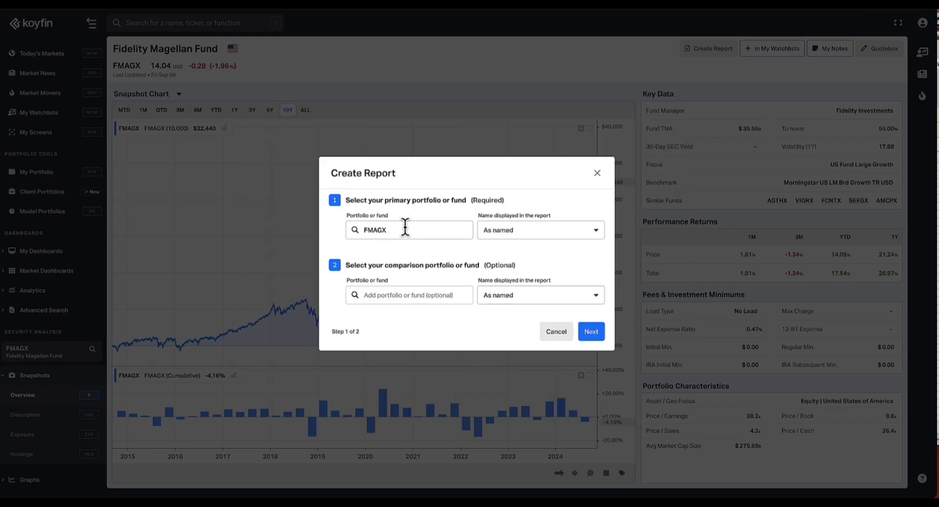
left_click(590, 333)
left_click(591, 392)
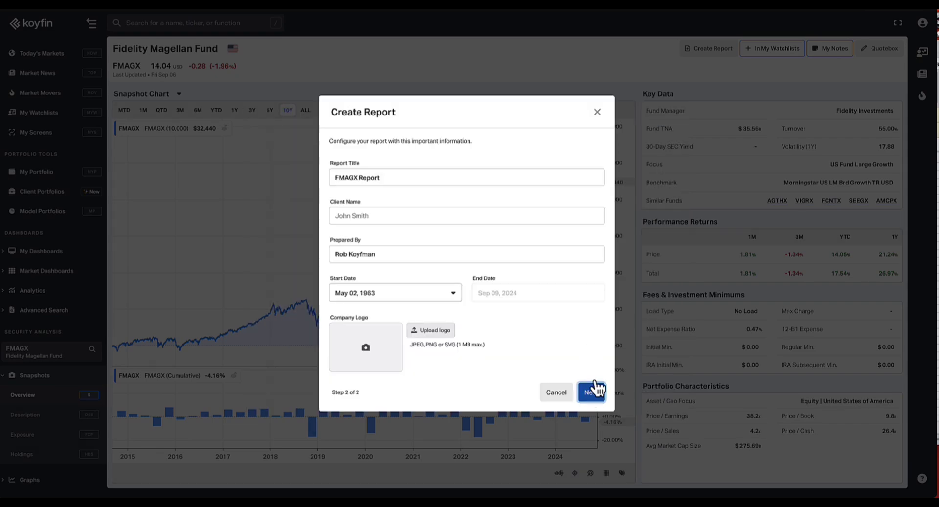
left_click(141, 155)
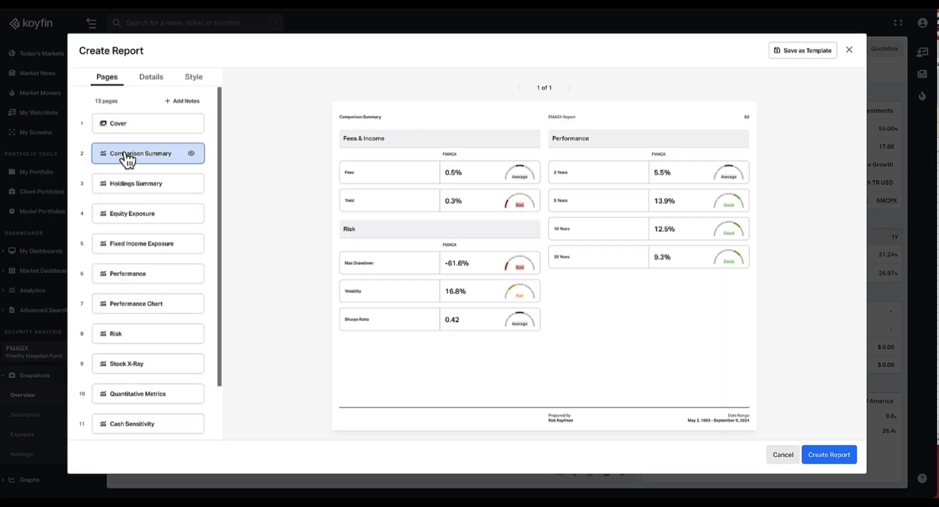
left_click(131, 184)
left_click(130, 212)
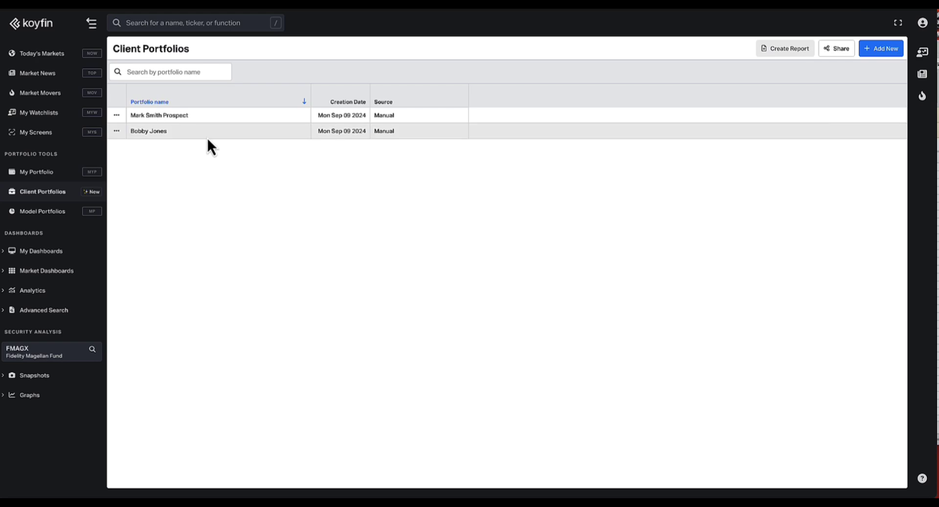
Step: Visit the Model Portfolios list, then return to Client Portfolios
left_click(52, 214)
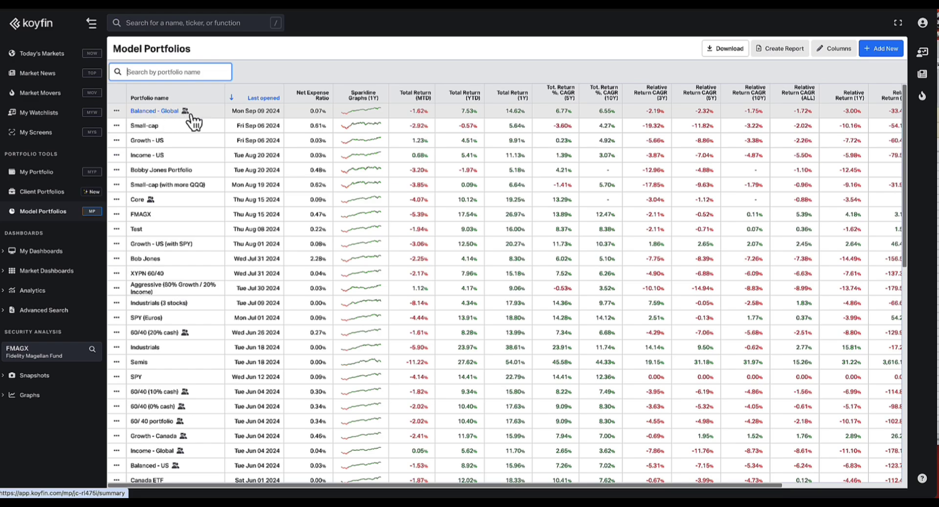
left_click(55, 195)
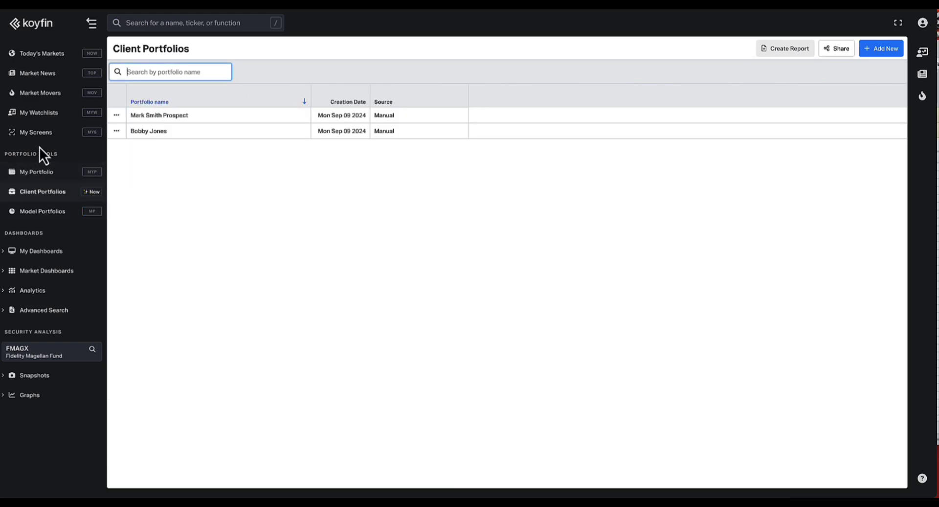
Step: Go from My Portfolio to Client Portfolios, briefly to Model Portfolios, and back to Client Portfolios
left_click(42, 176)
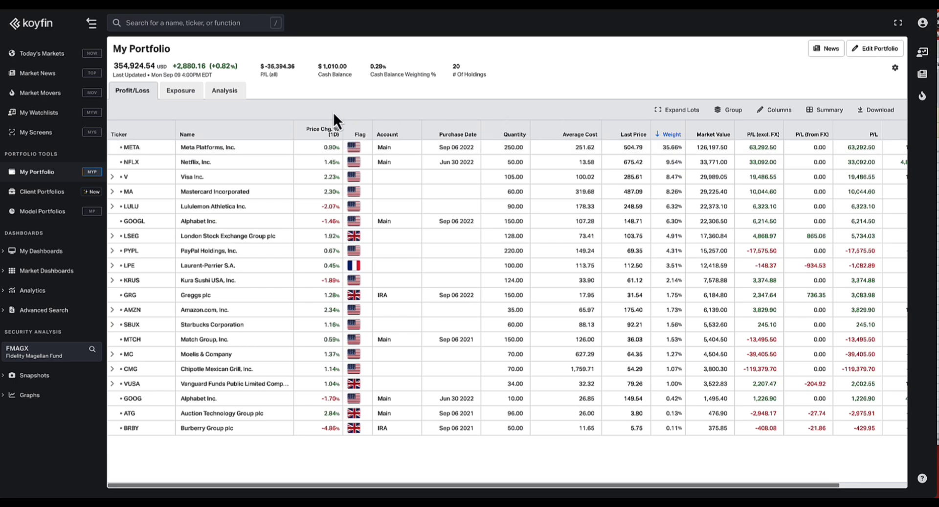
left_click(39, 192)
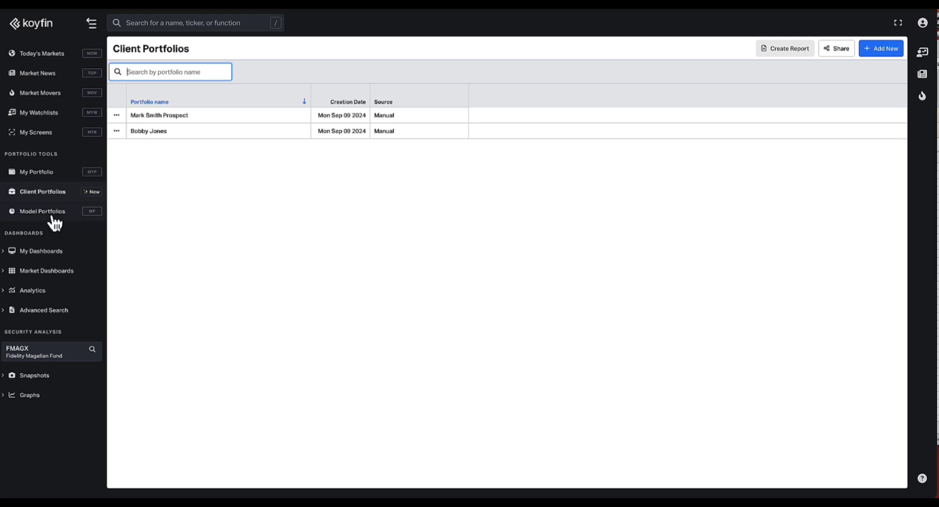
left_click(25, 212)
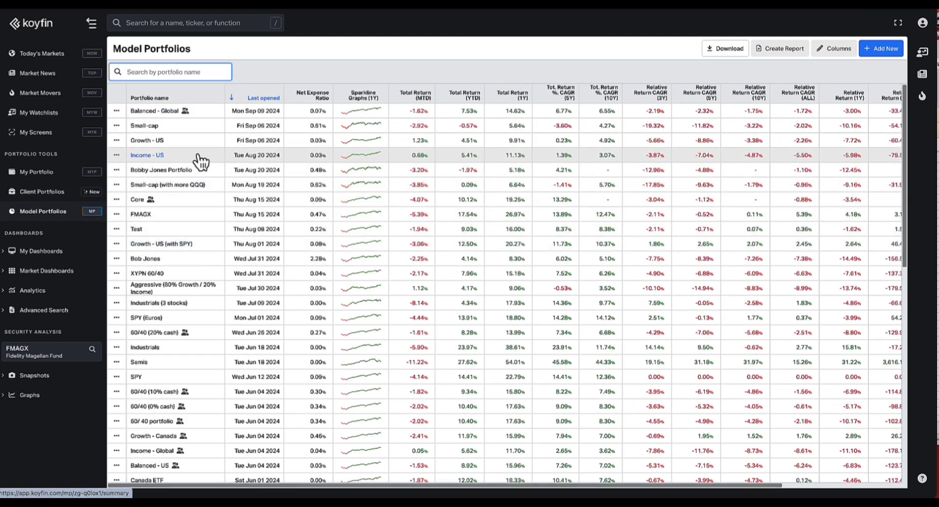
left_click(59, 194)
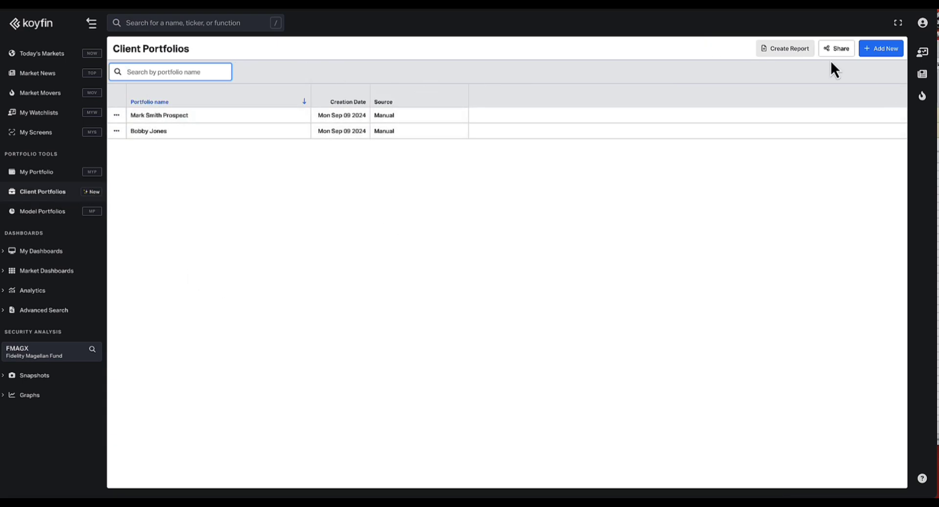
left_click(887, 49)
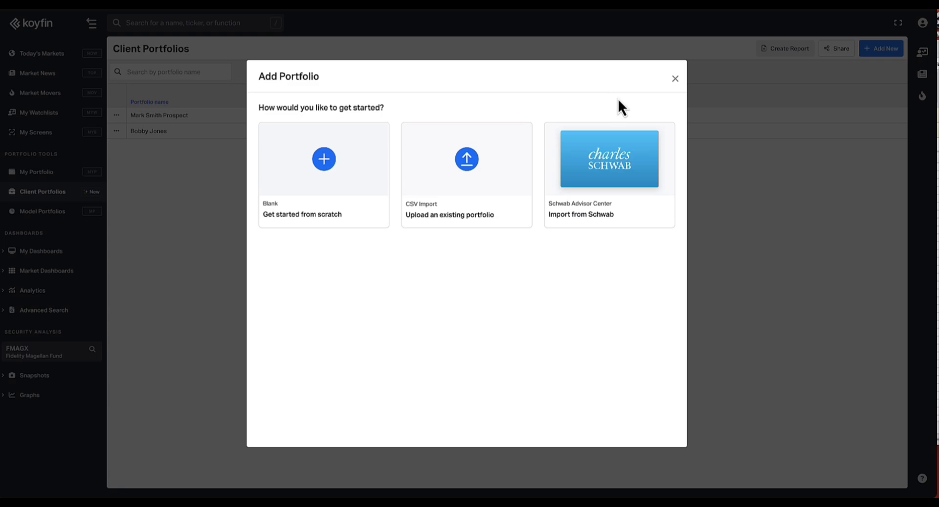
left_click(180, 168)
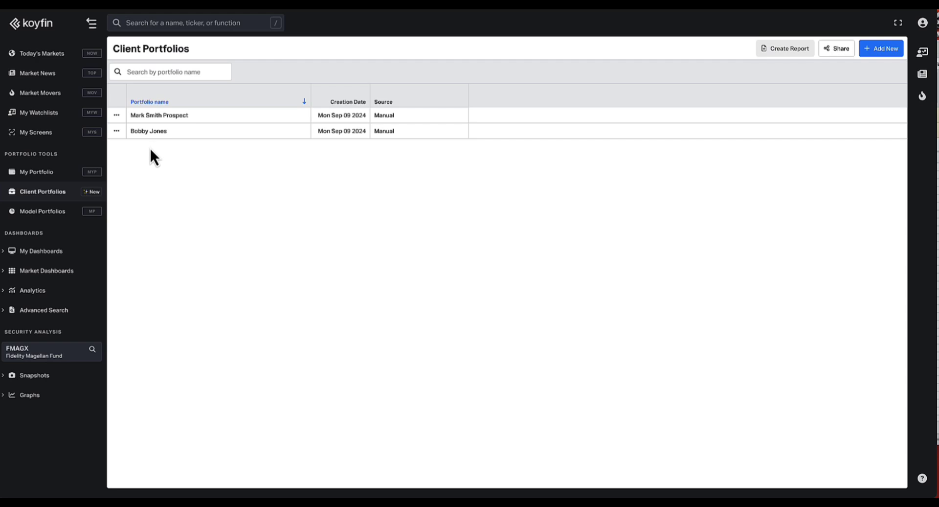
left_click(149, 115)
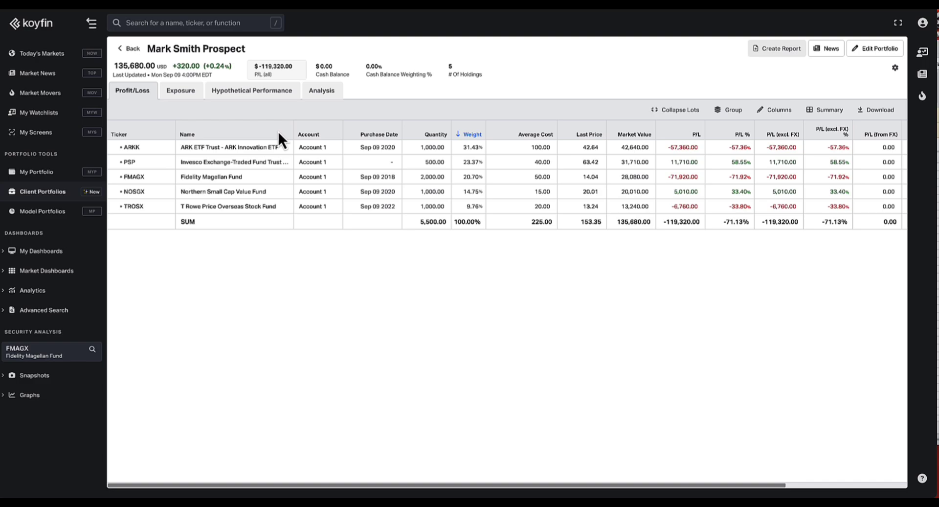
mouse_move(469, 134)
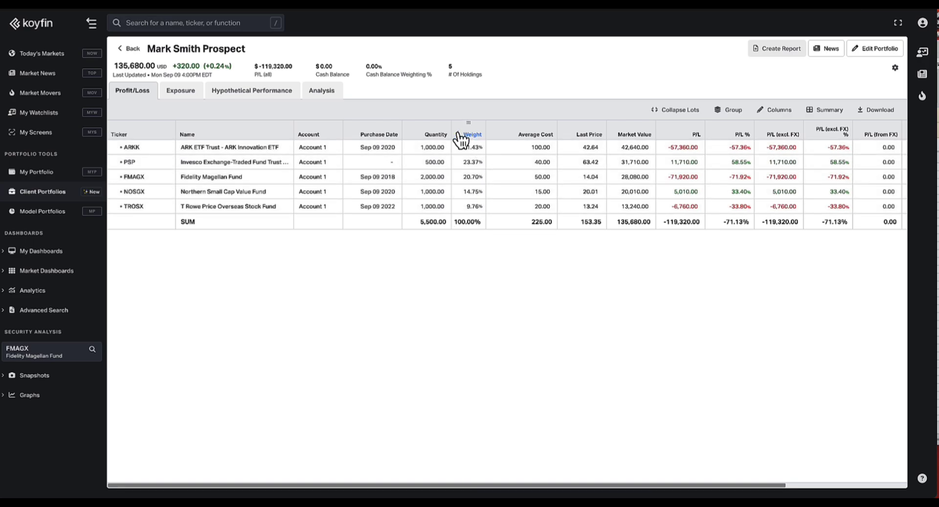
scroll(538, 171, "right", 3)
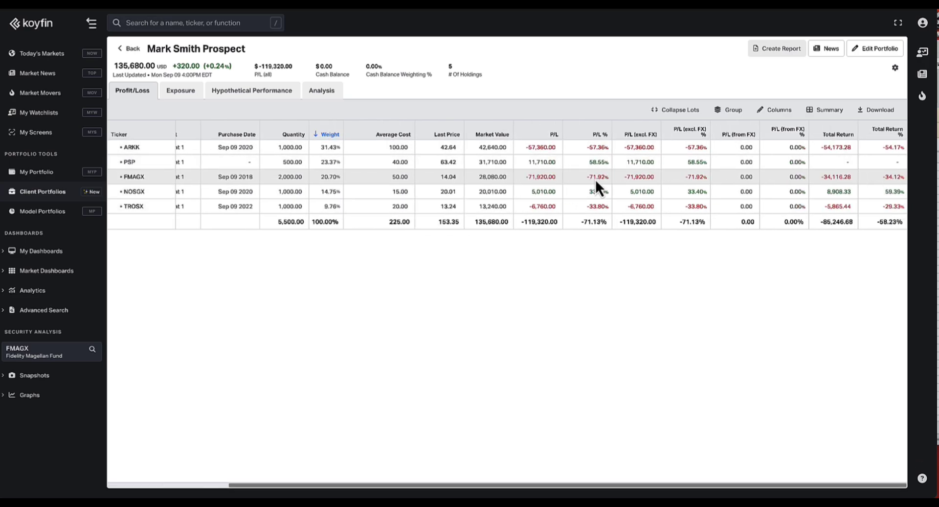
scroll(587, 176, "left", 3)
scroll(574, 171, "right", 3)
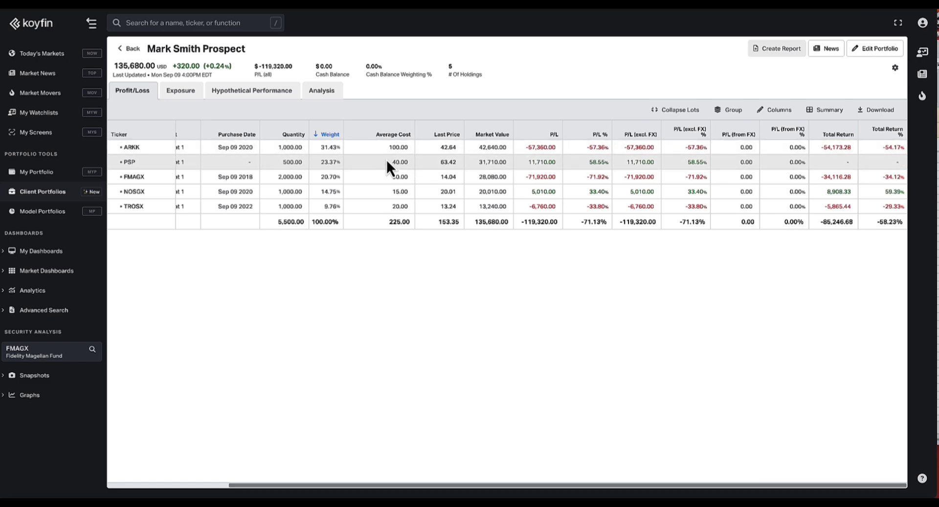
Step: Open the Exposure tab, check Industry and Country, and settle on Asset Class (ETFs 54.80%, mutual funds 45.20%)
left_click(183, 93)
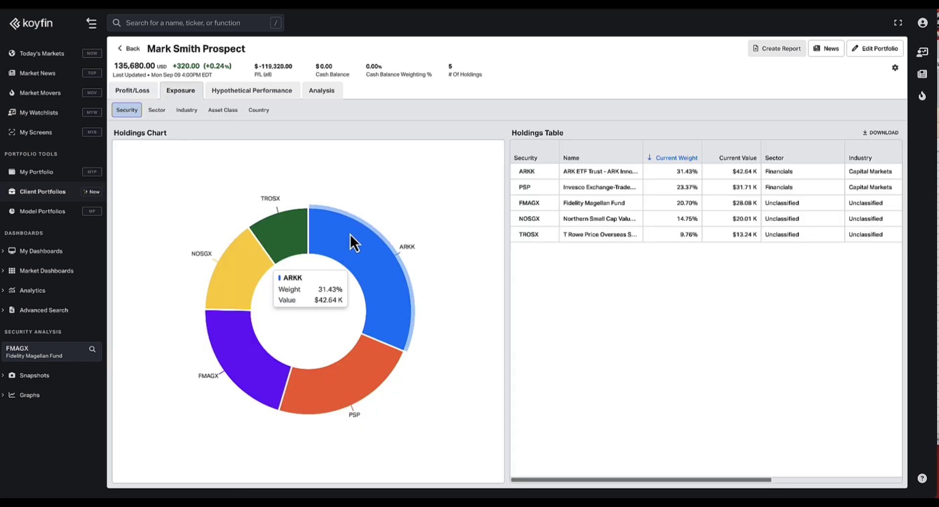
left_click(154, 113)
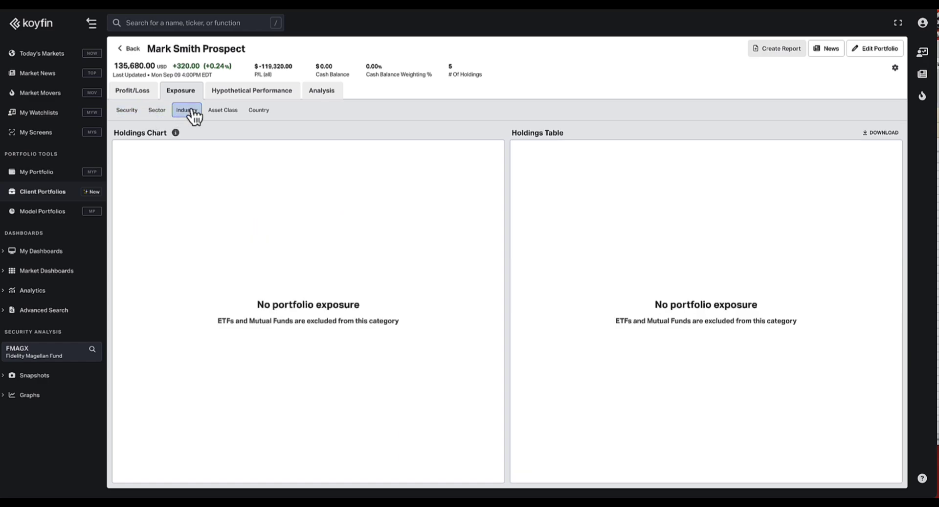
left_click(223, 111)
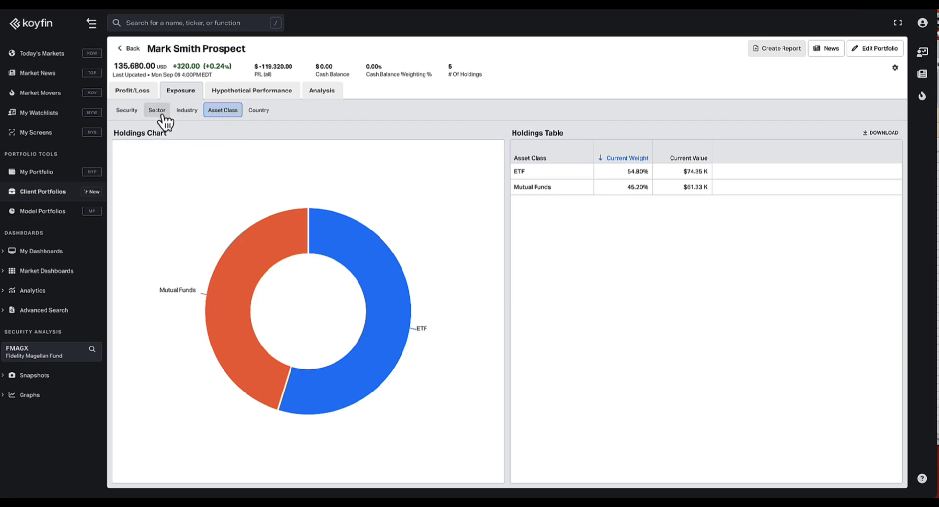
left_click(263, 116)
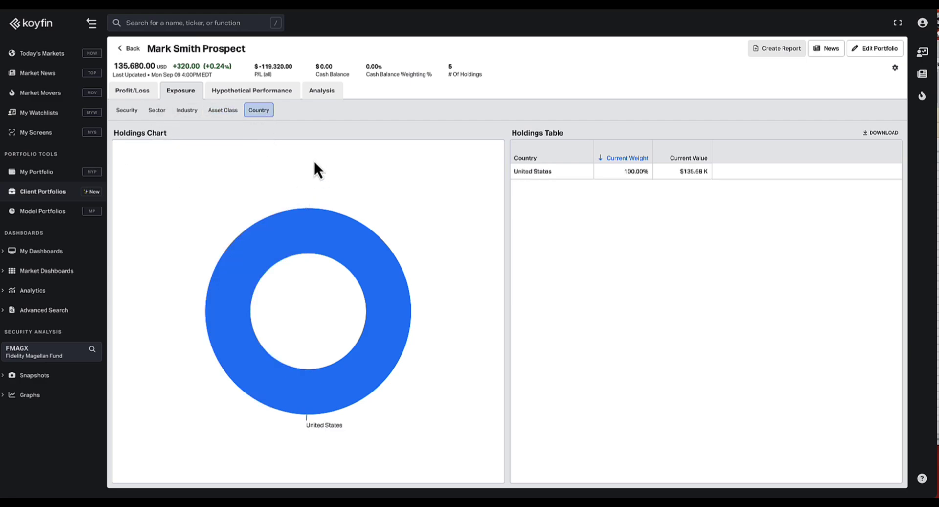
left_click(223, 111)
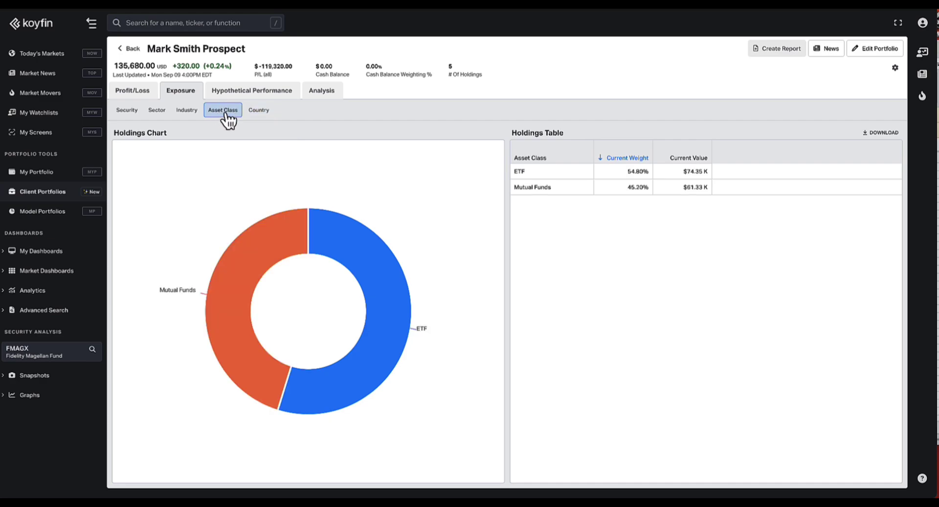
Step: Review Hypothetical Performance and the Mutual Fund analysis table, then go back to Client Portfolios
left_click(253, 92)
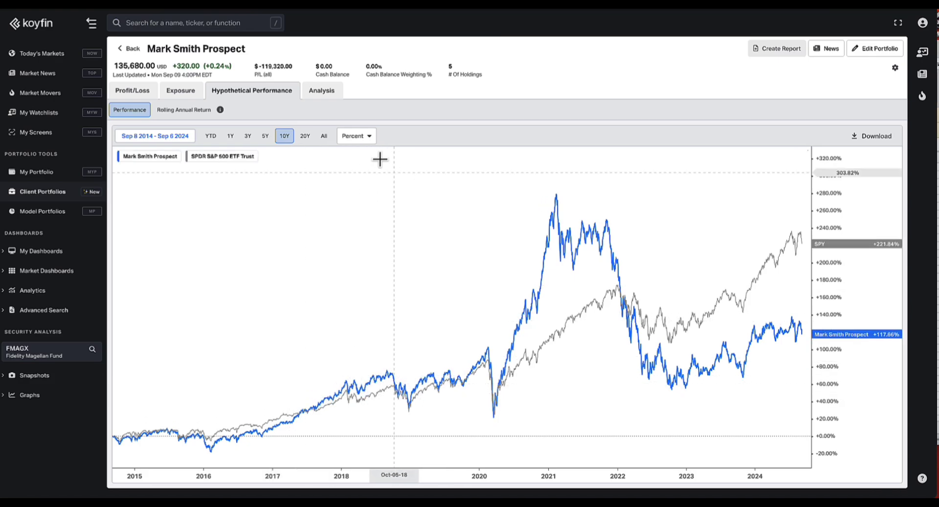
left_click(325, 98)
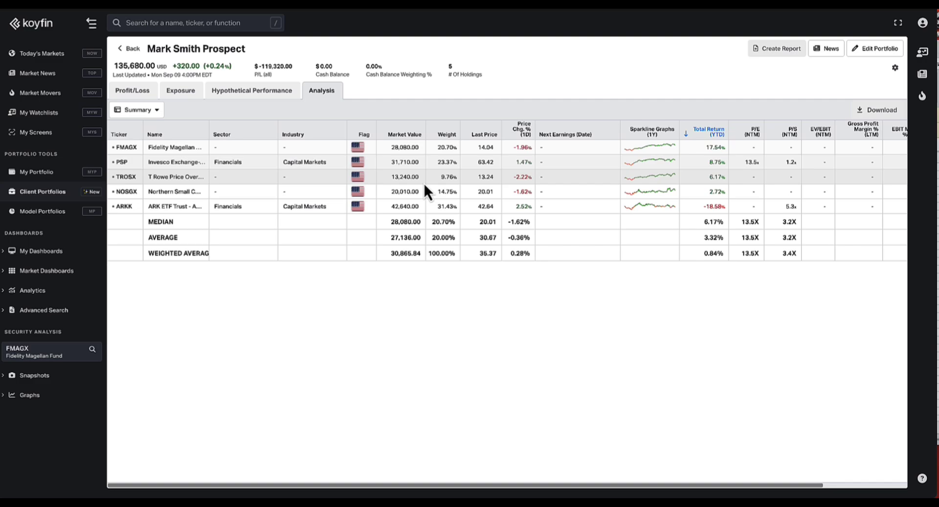
left_click(137, 109)
left_click(147, 131)
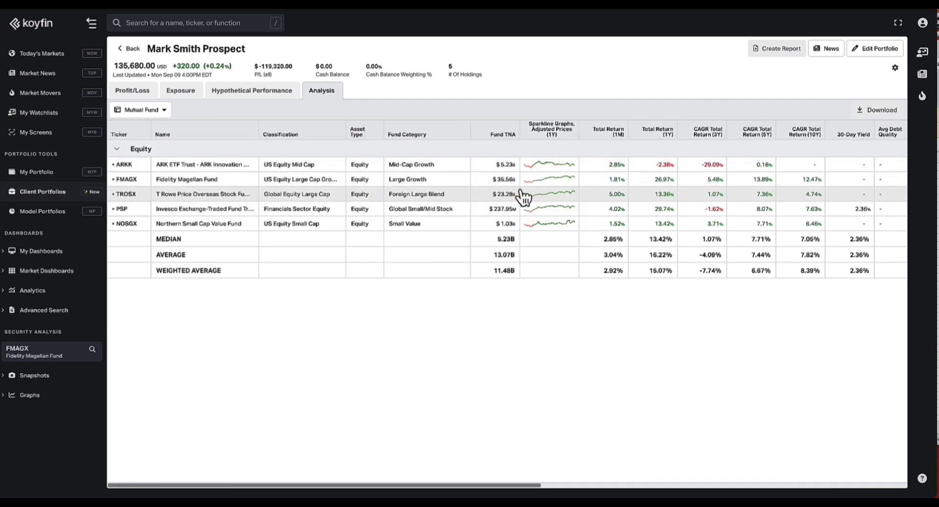
scroll(636, 191, "right", 5)
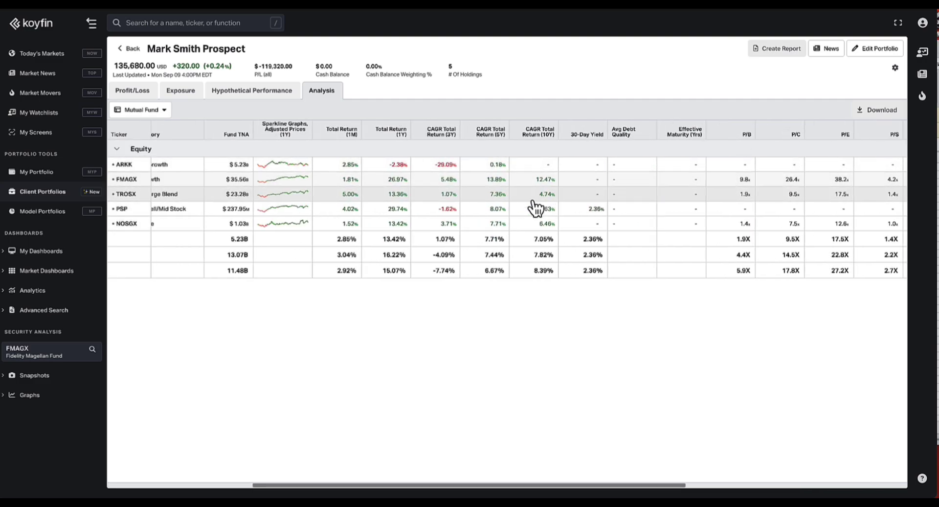
scroll(537, 210, "left", 5)
left_click(128, 48)
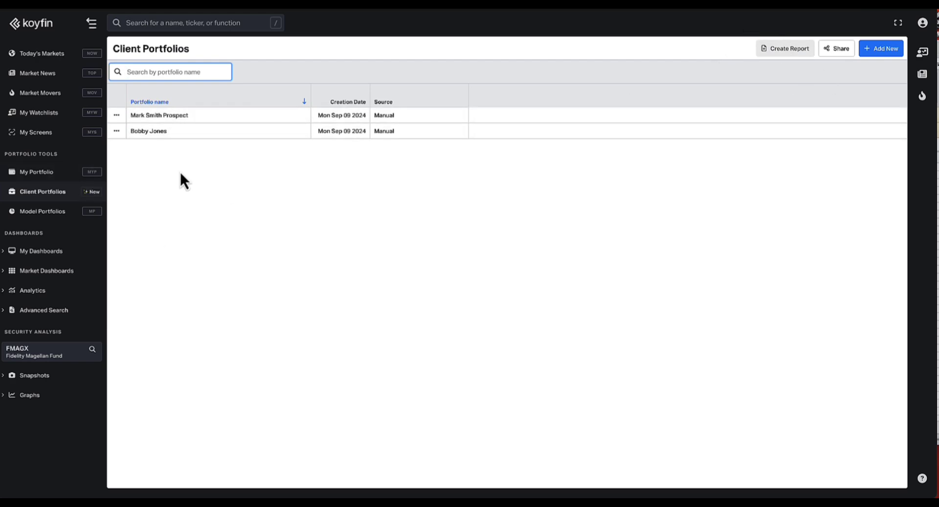
left_click(792, 51)
left_click(331, 183)
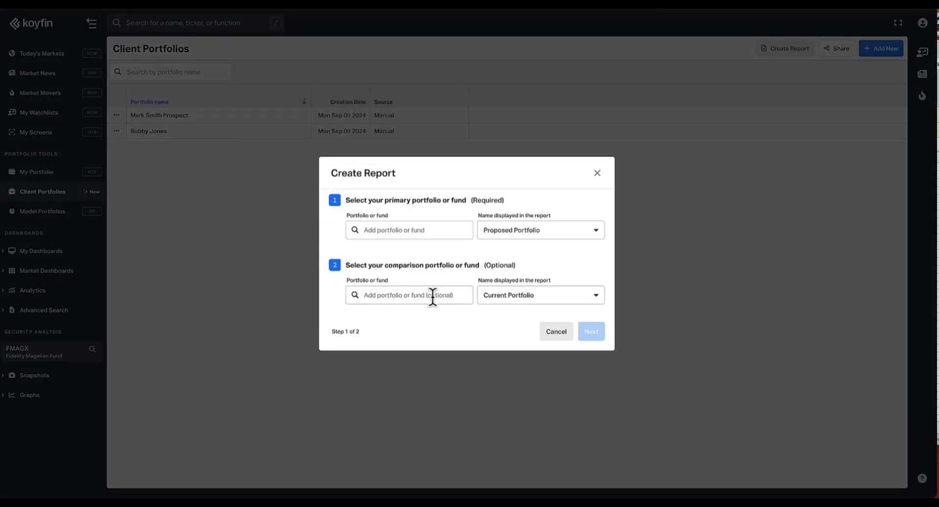
left_click(390, 295)
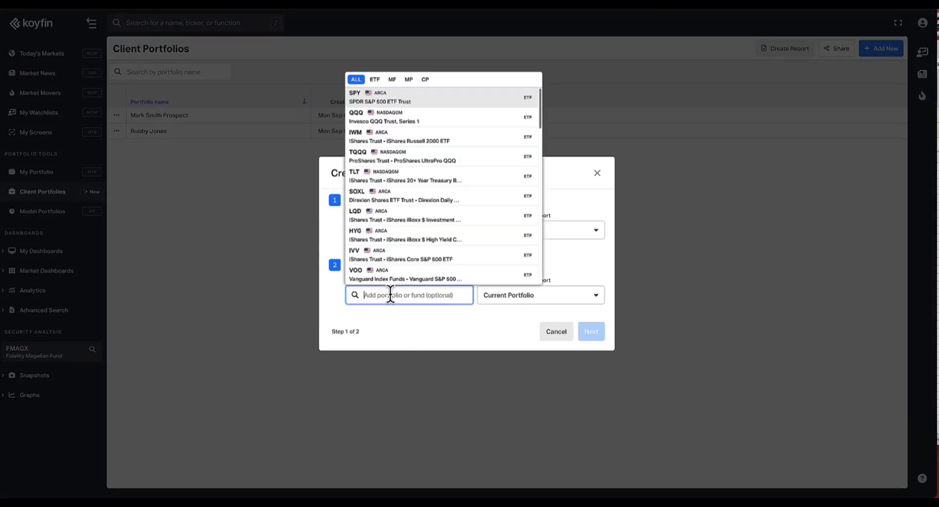
left_click(426, 80)
left_click(390, 108)
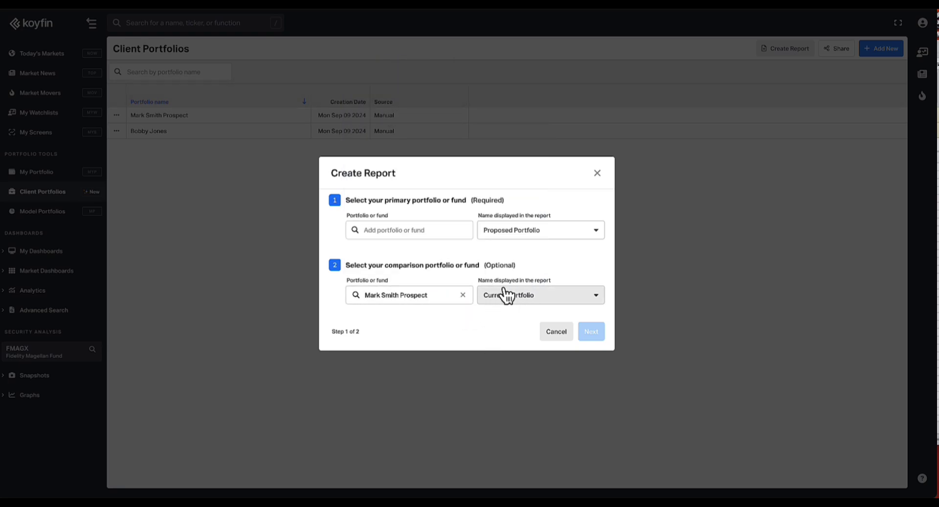
Step: Choose the Growth - Global model portfolio as the proposed portfolio and continue to details
left_click(409, 230)
type("grow")
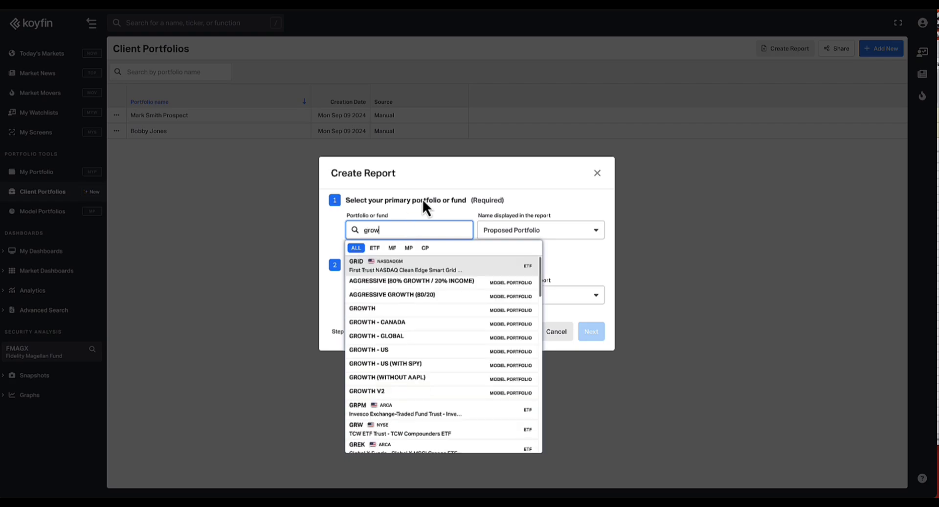
left_click(409, 248)
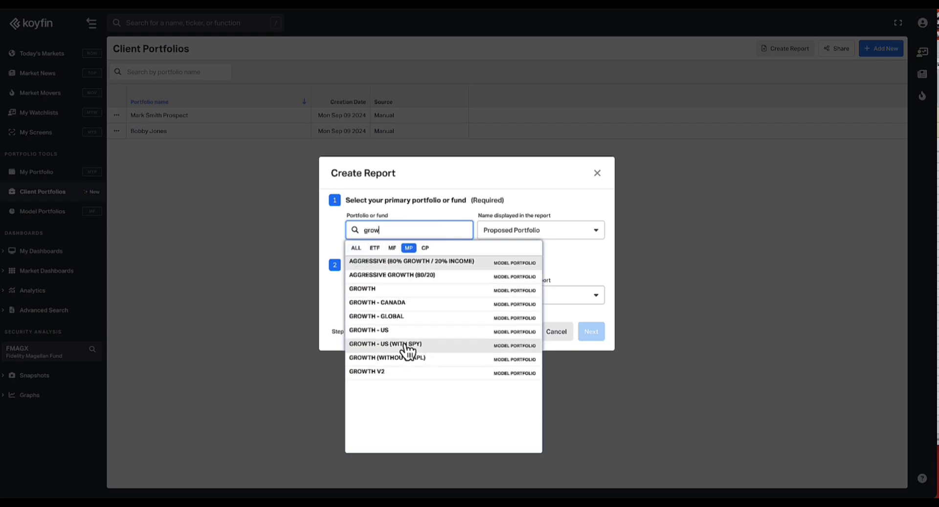
left_click(396, 318)
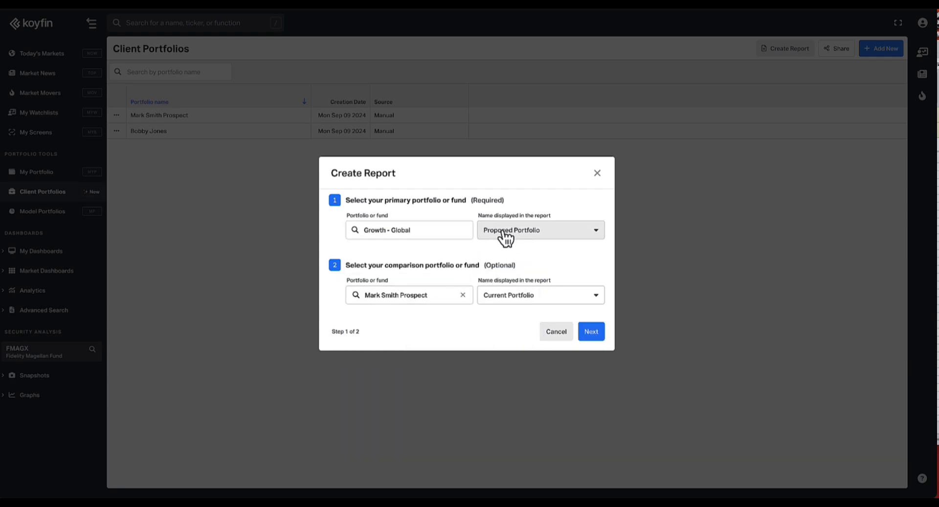
left_click(592, 332)
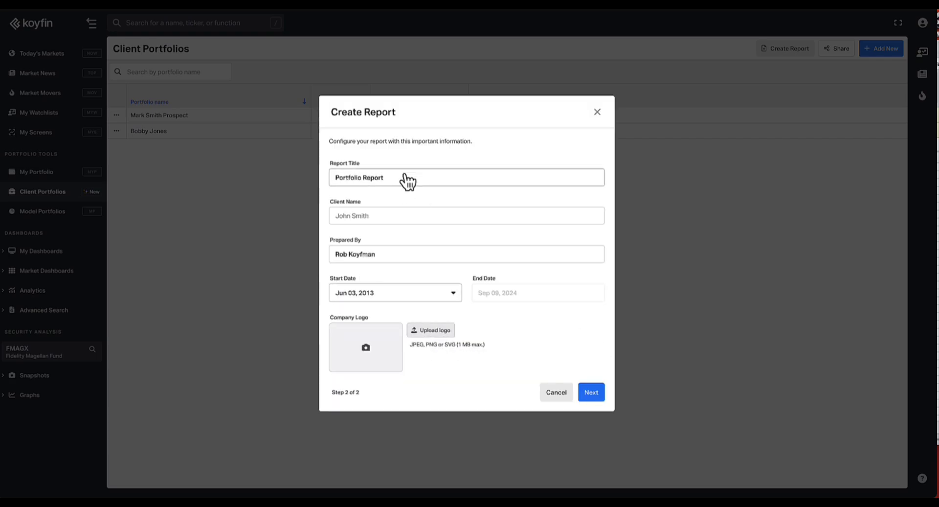
Step: Preview the draft report's summary, holdings, exposure and performance pages, then discard it
left_click(592, 393)
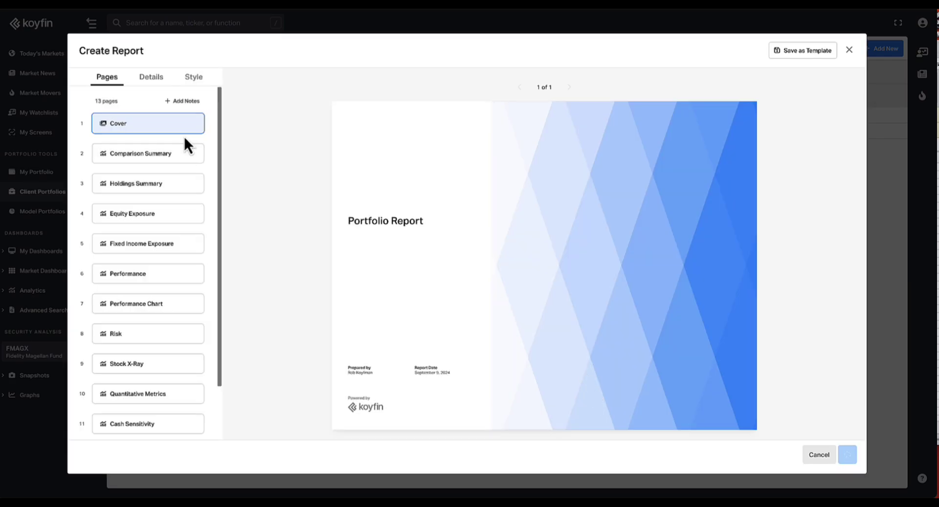
left_click(166, 152)
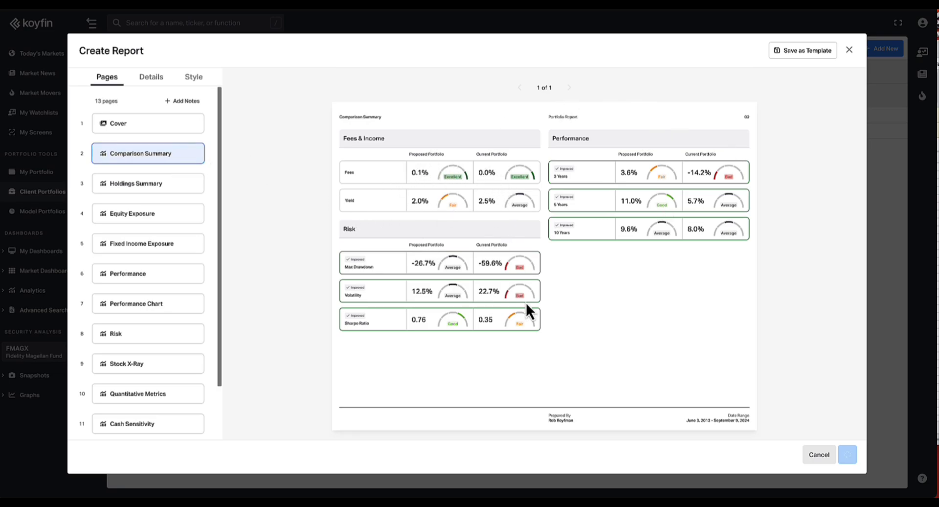
left_click(169, 186)
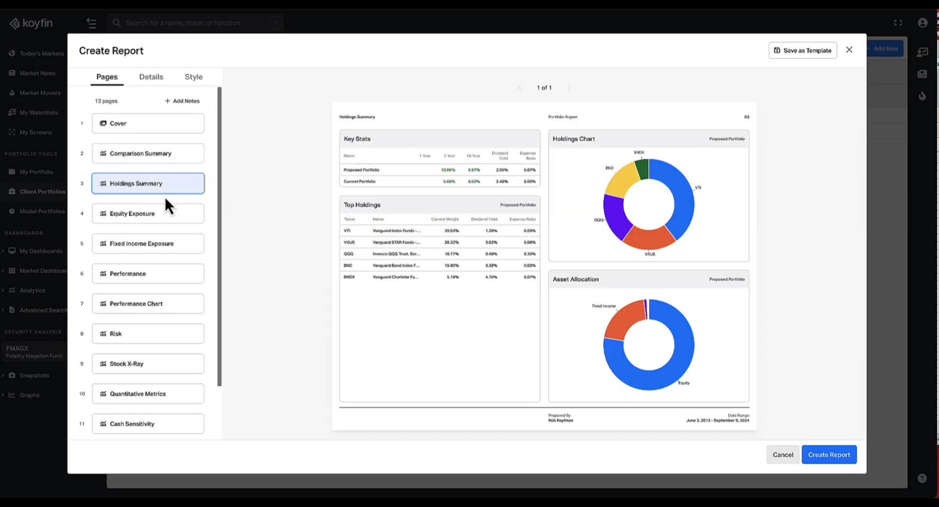
left_click(154, 214)
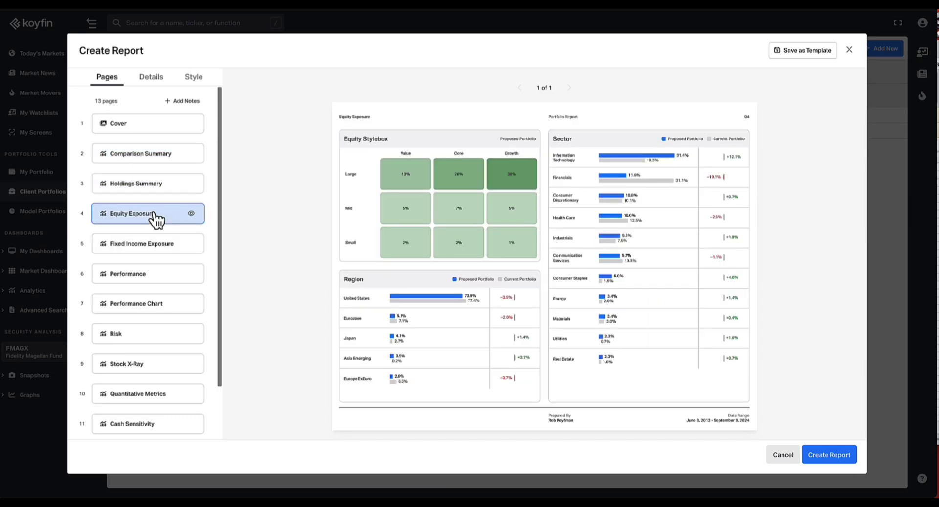
left_click(155, 249)
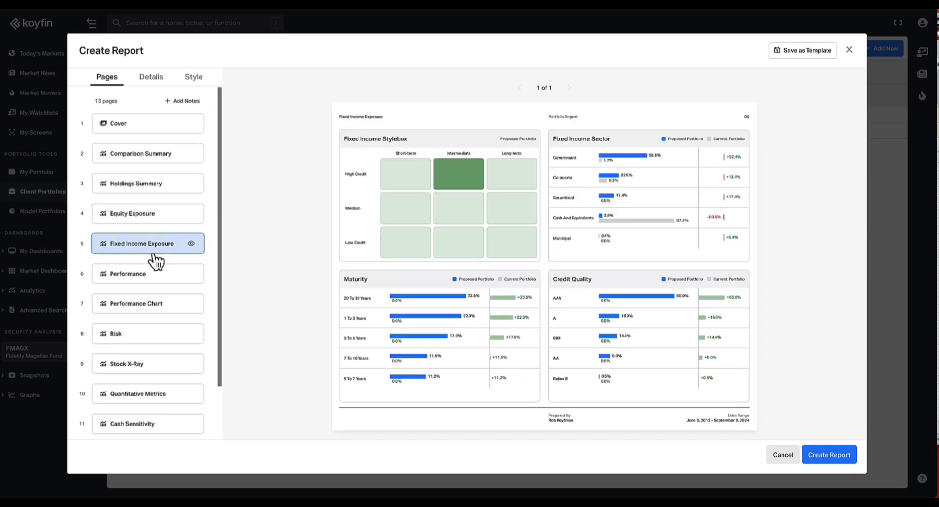
left_click(151, 277)
left_click(148, 309)
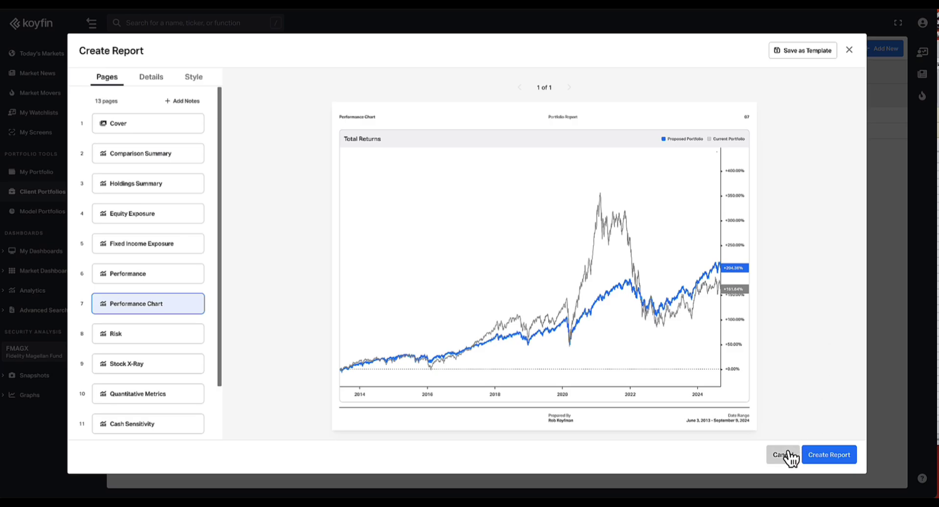
left_click(783, 454)
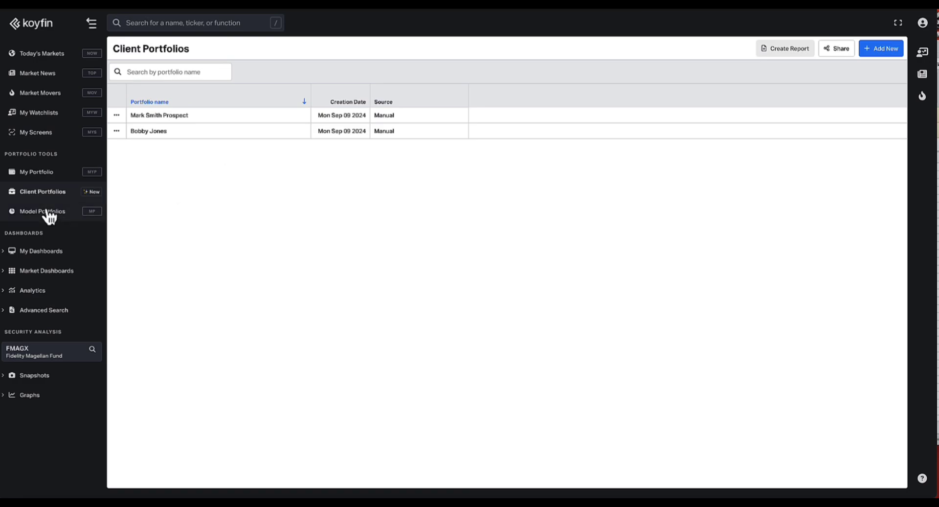
Step: Open the Balanced - Global portfolio from the Model Portfolios list
left_click(43, 211)
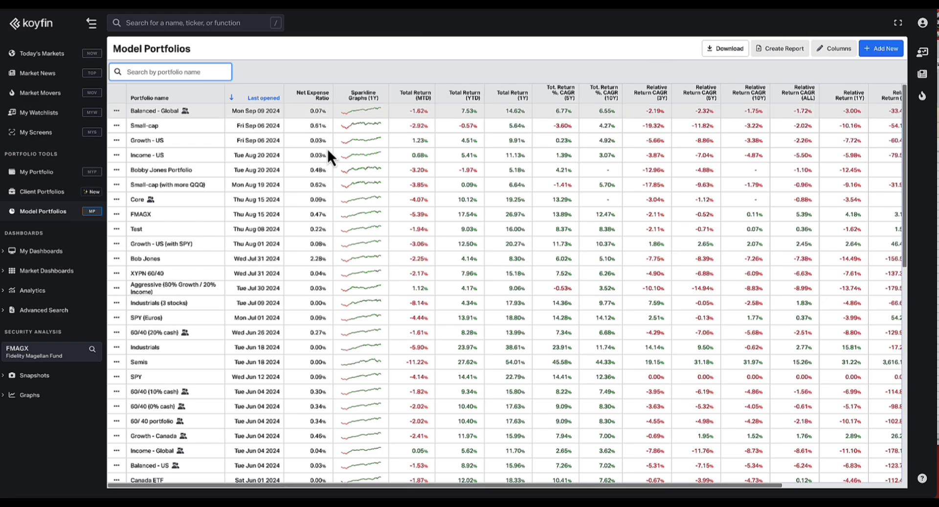
left_click(163, 115)
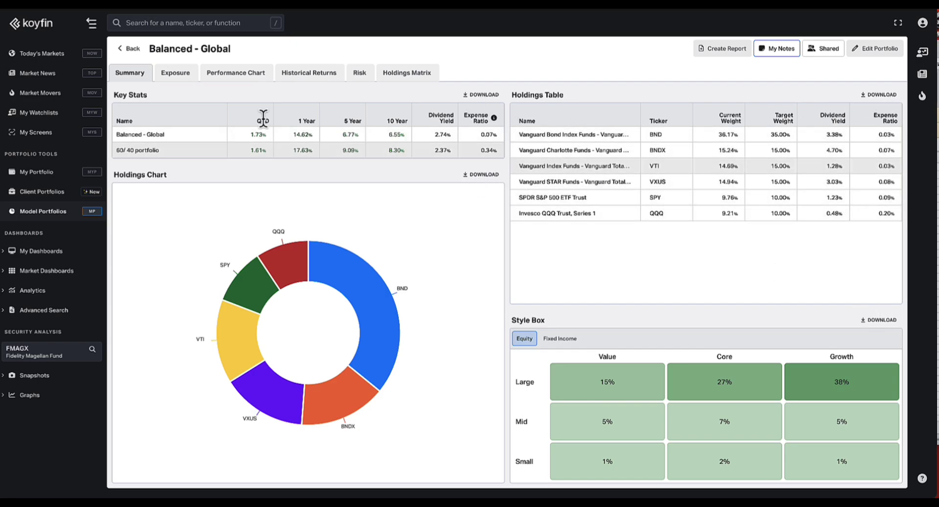
Step: Download Balanced - Global's maturity exposure breakdown as a CSV and return to Model Portfolios
left_click(178, 76)
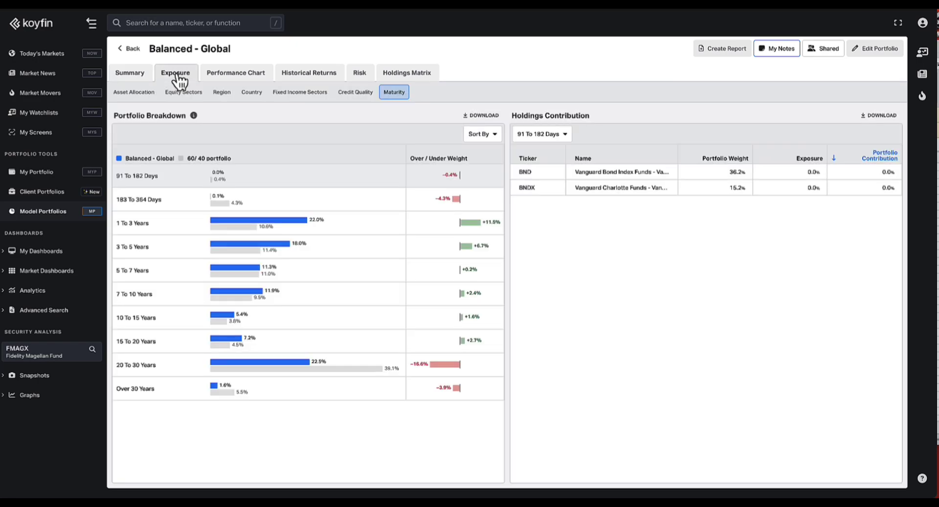
left_click(481, 115)
left_click(639, 57)
left_click(124, 54)
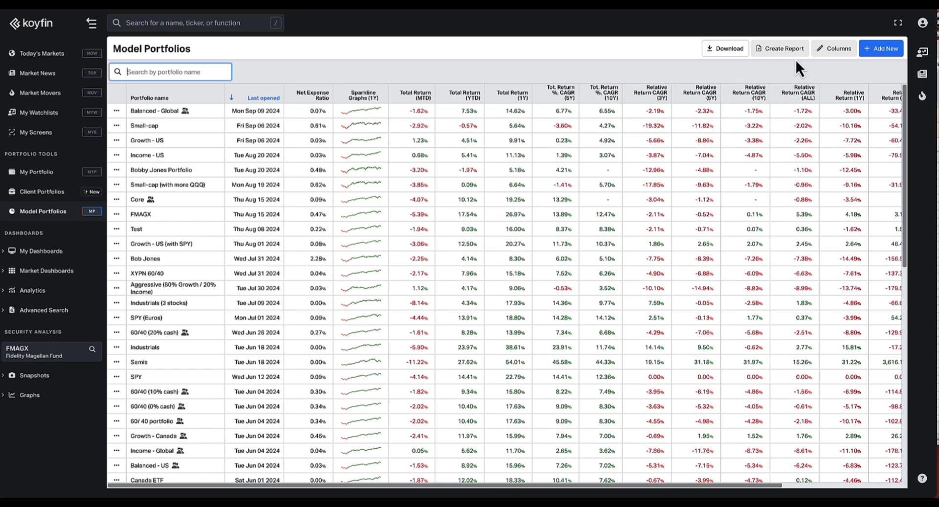
Step: Start a blank model portfolio named '80 / 20 Growth'
left_click(888, 49)
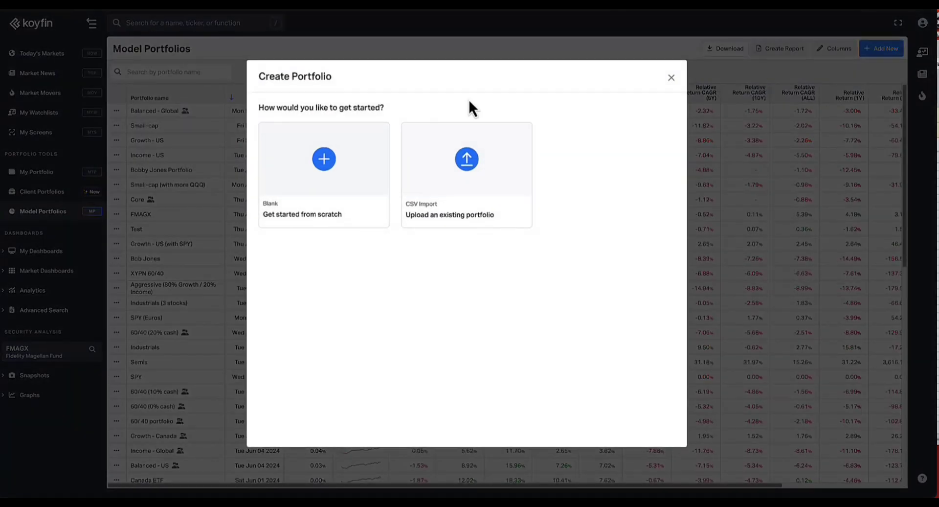
left_click(318, 152)
triple_click(101, 127)
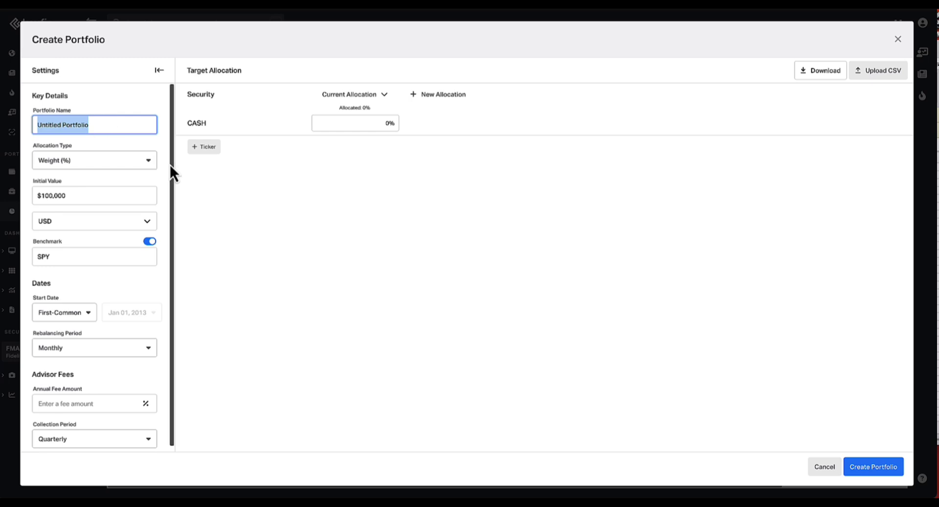
type("80 / ")
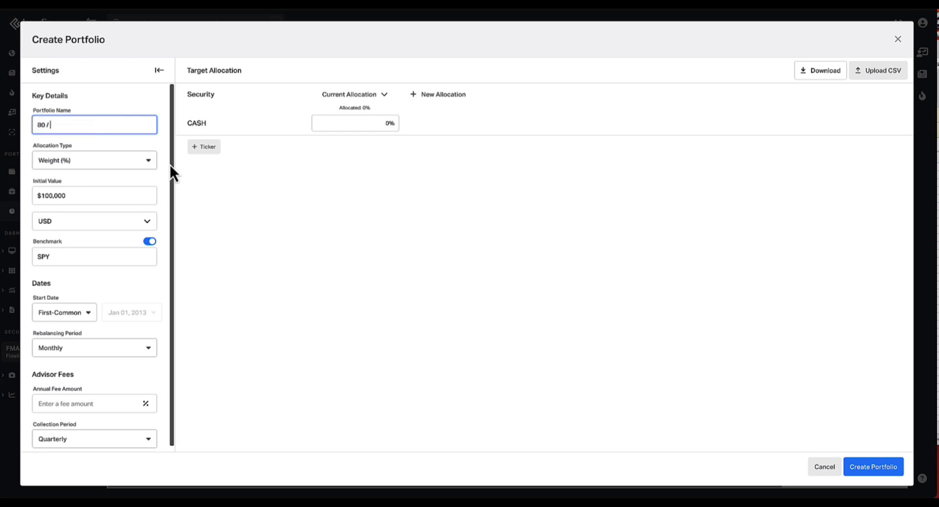
type("20 Growth")
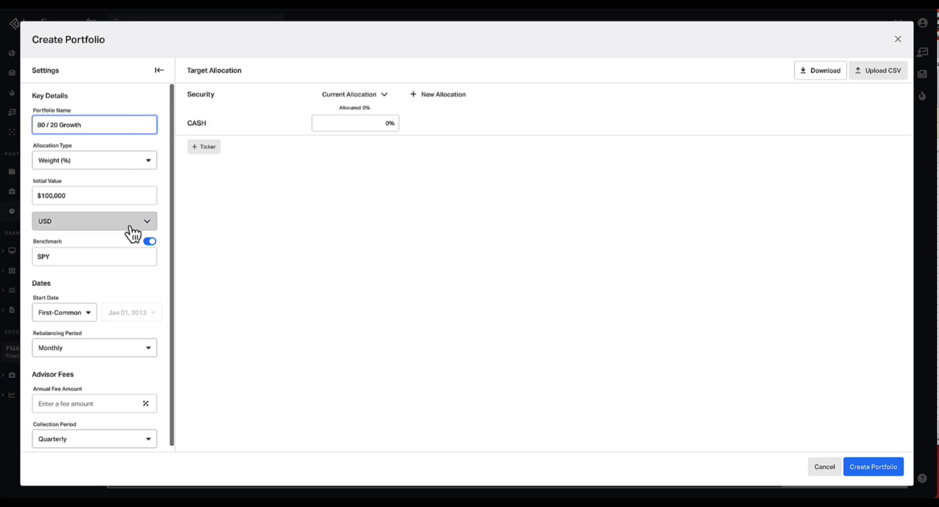
Step: Add the Growth - Global model portfolio as a holding at 80%
left_click(201, 148)
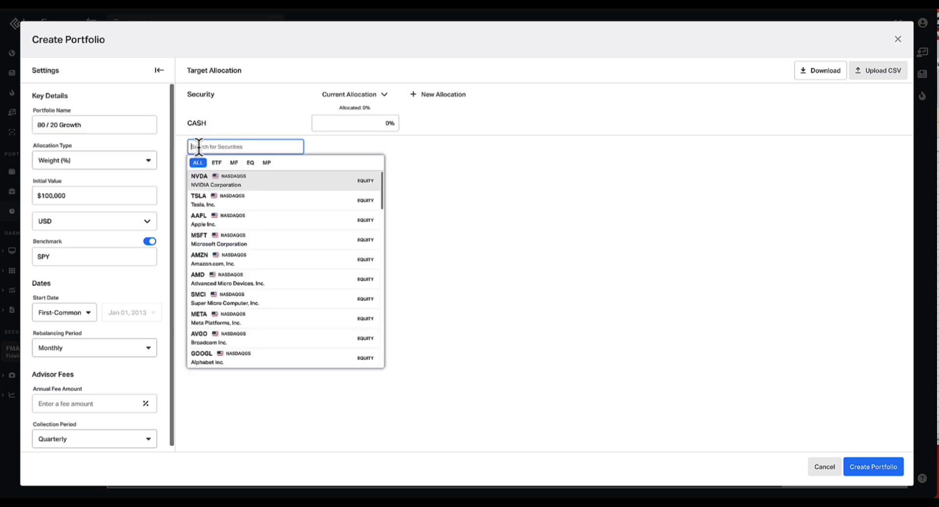
left_click(267, 163)
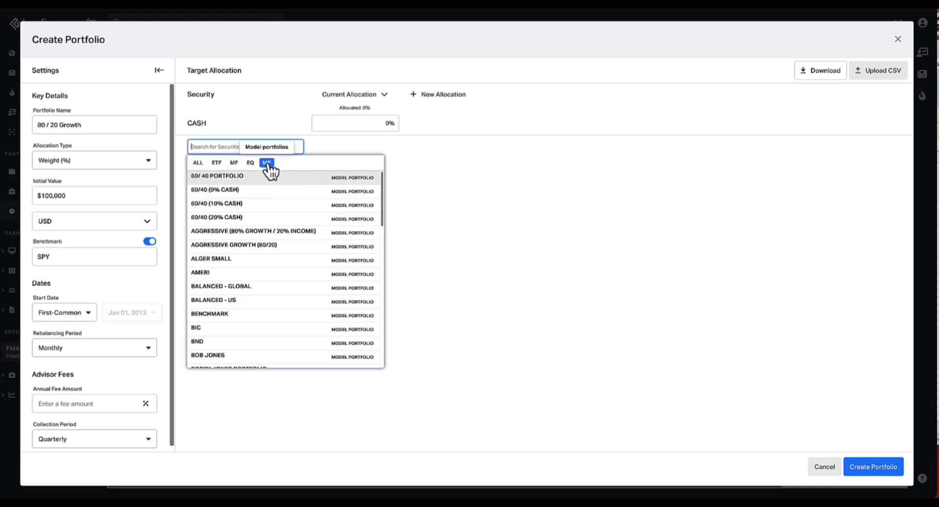
scroll(266, 307, "down", 2)
scroll(266, 306, "down", 4)
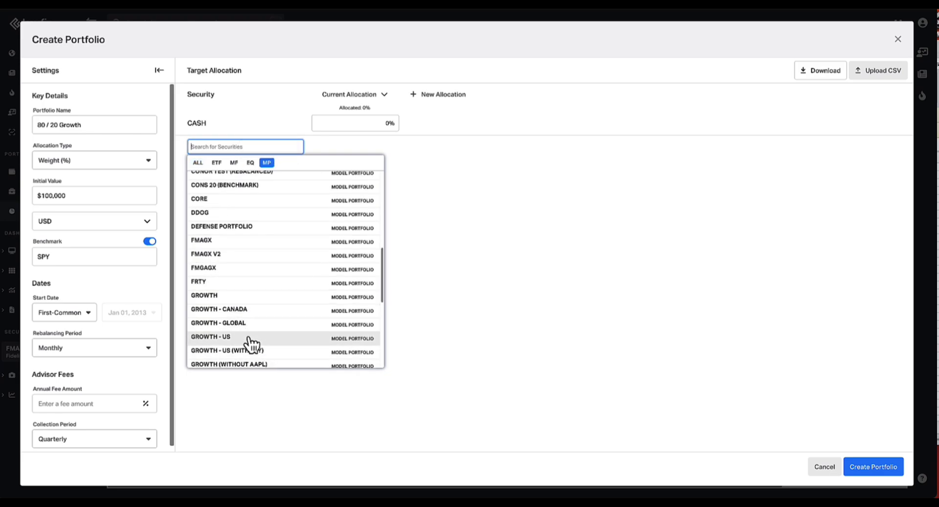
left_click(248, 323)
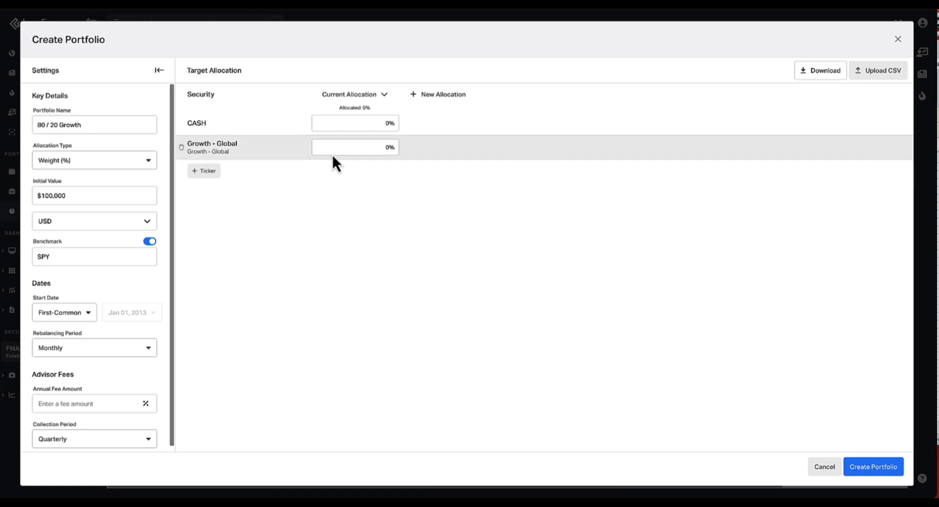
left_click(356, 148)
type("80")
Step: Add BND at 20% and create the portfolio
left_click(204, 170)
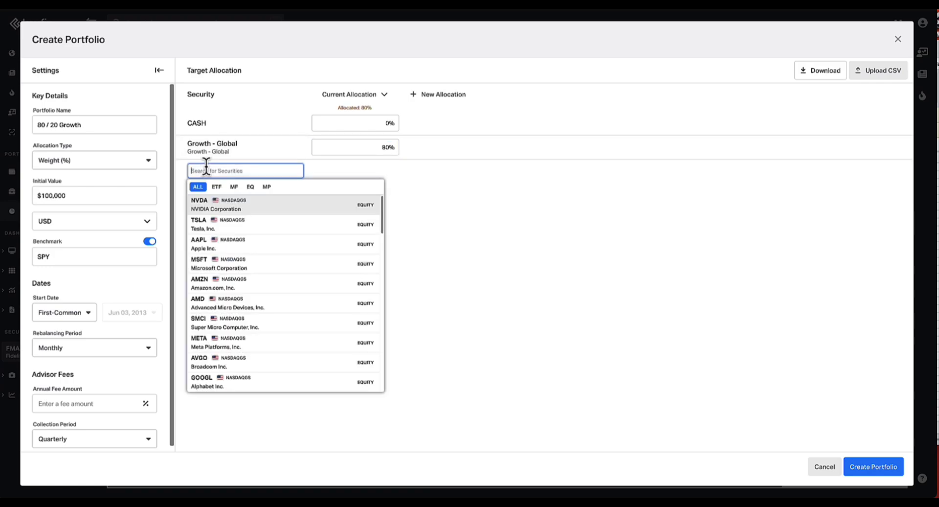
left_click(266, 187)
type("f")
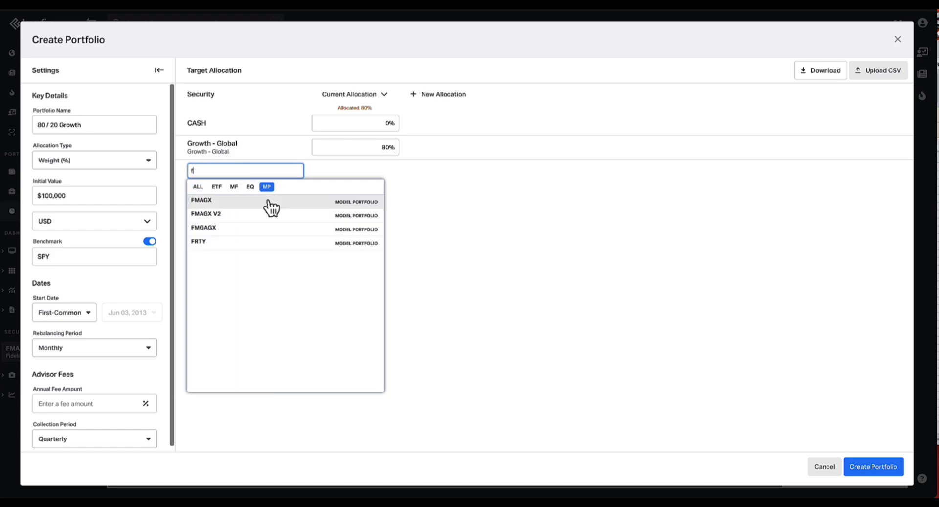
key("BackSpace")
type("b")
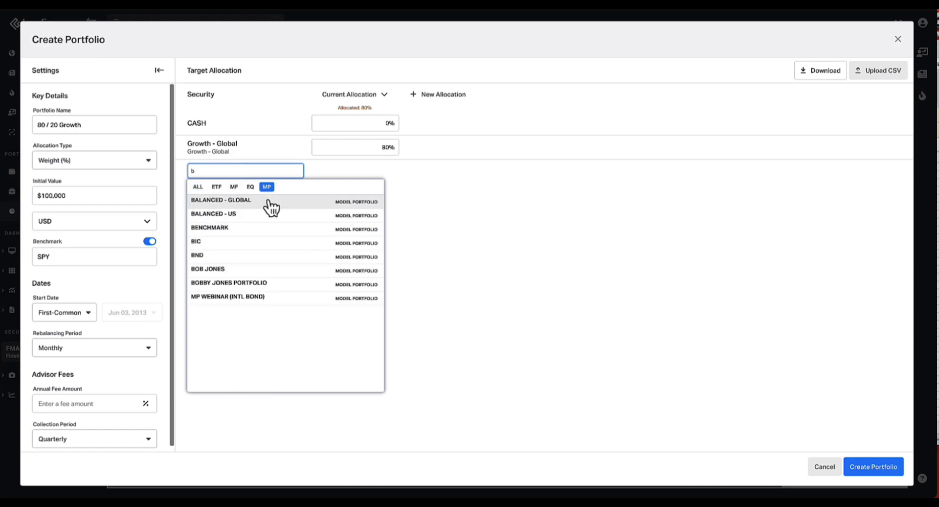
left_click(239, 259)
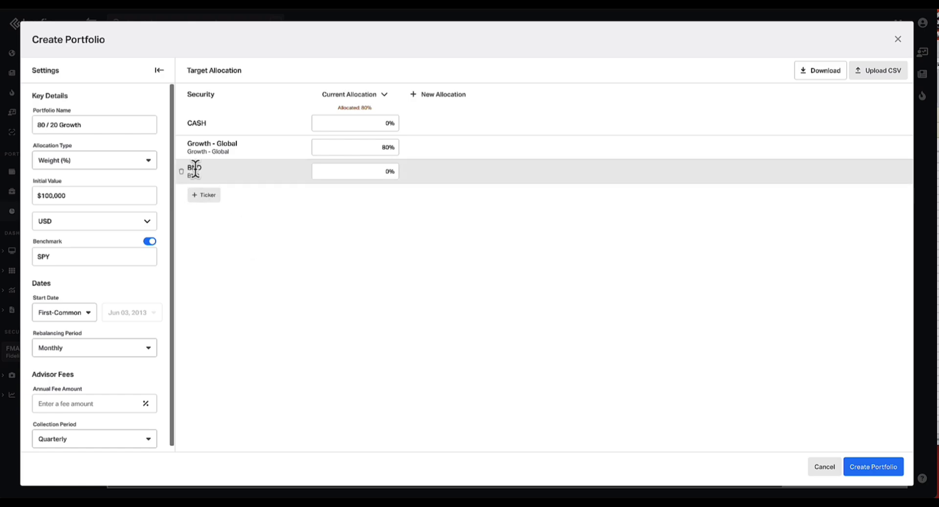
left_click(350, 168)
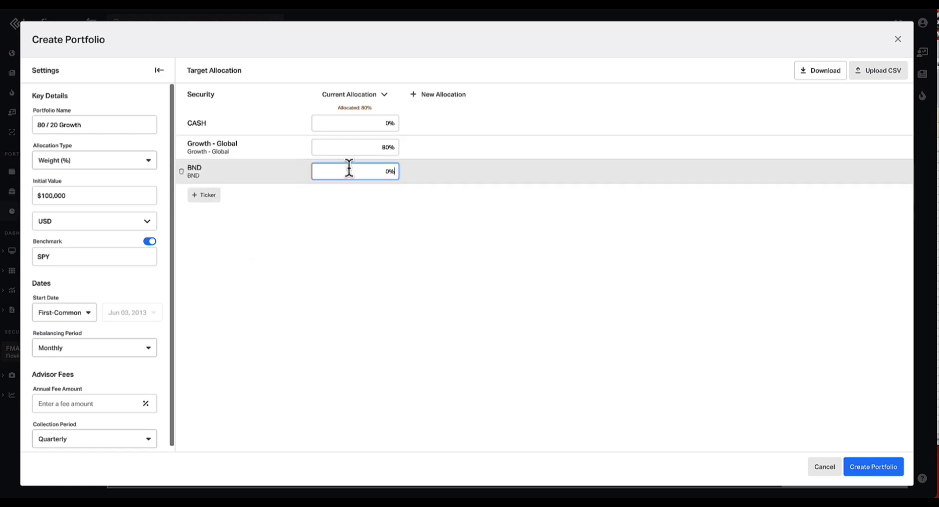
type("20")
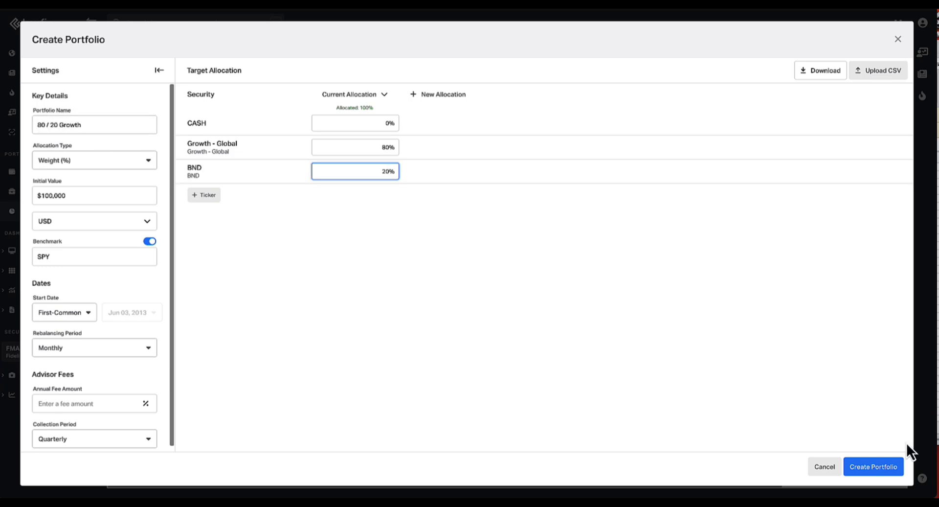
left_click(876, 467)
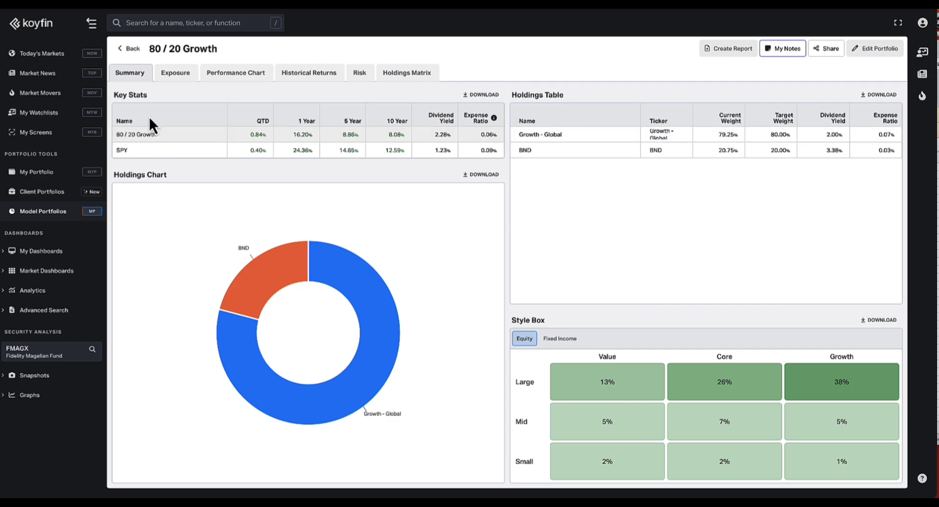
Step: Review 80 / 20 Growth's exposure, equity sectors, performance chart, historical returns, risk and holdings matrix
left_click(172, 73)
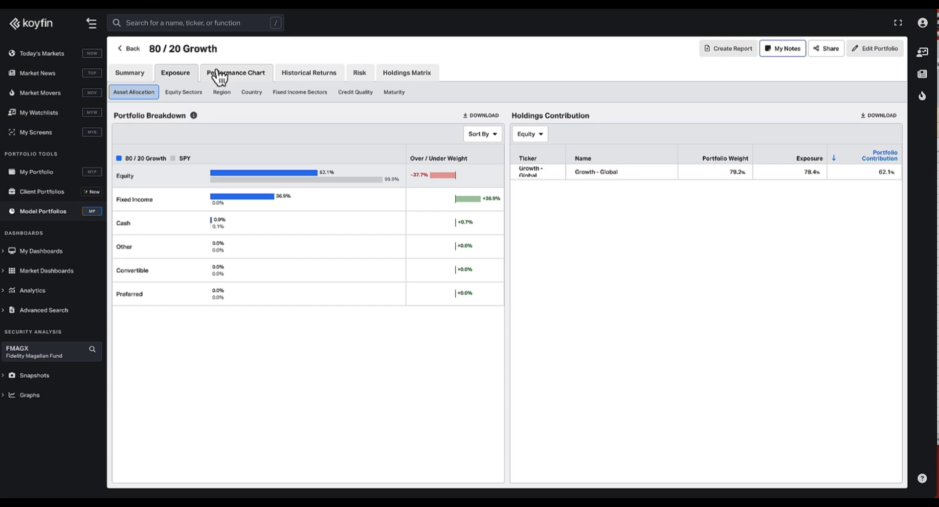
left_click(184, 93)
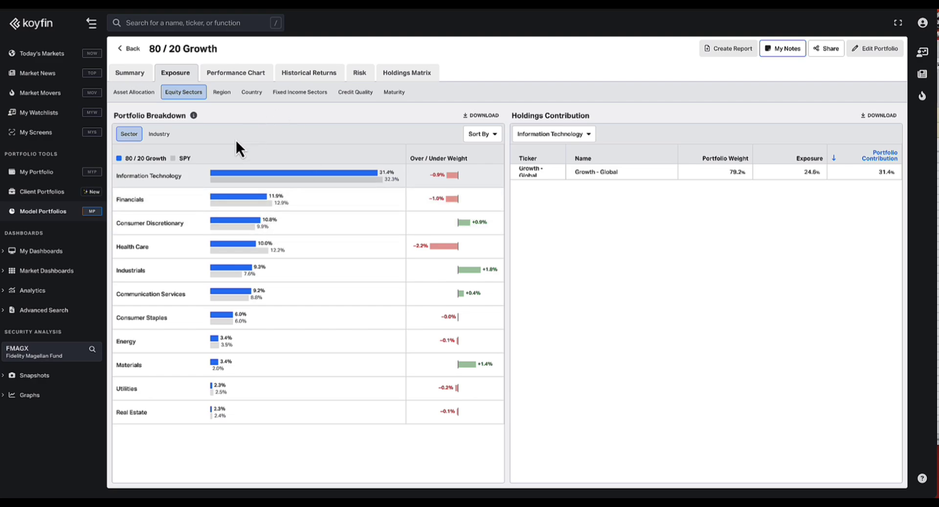
left_click(242, 73)
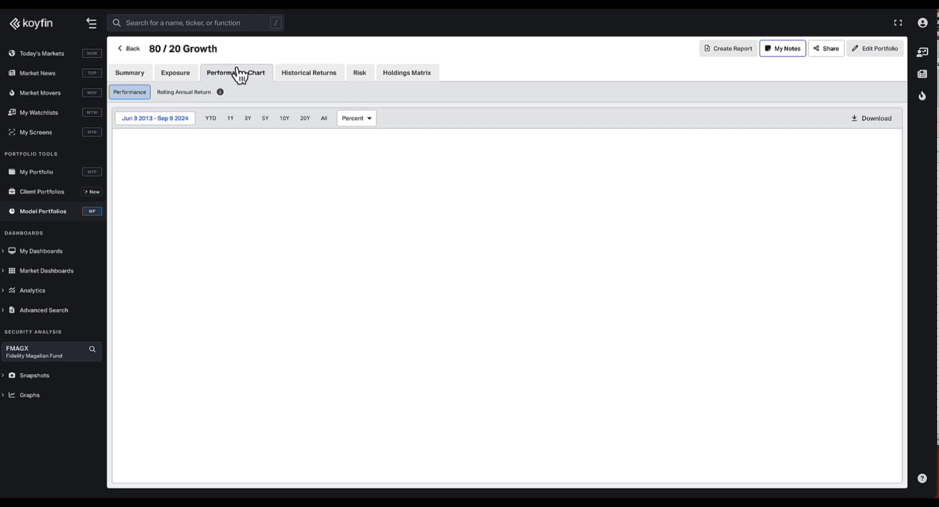
left_click(318, 78)
left_click(358, 77)
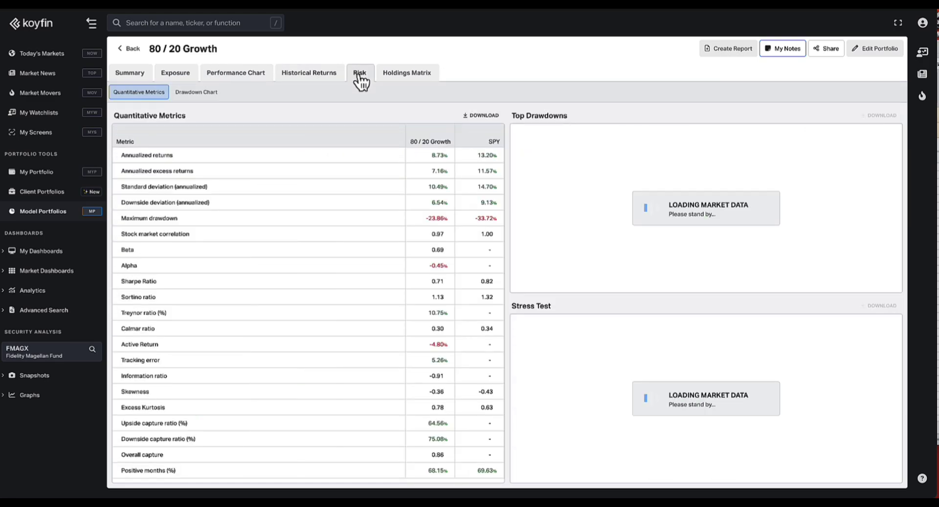
left_click(399, 74)
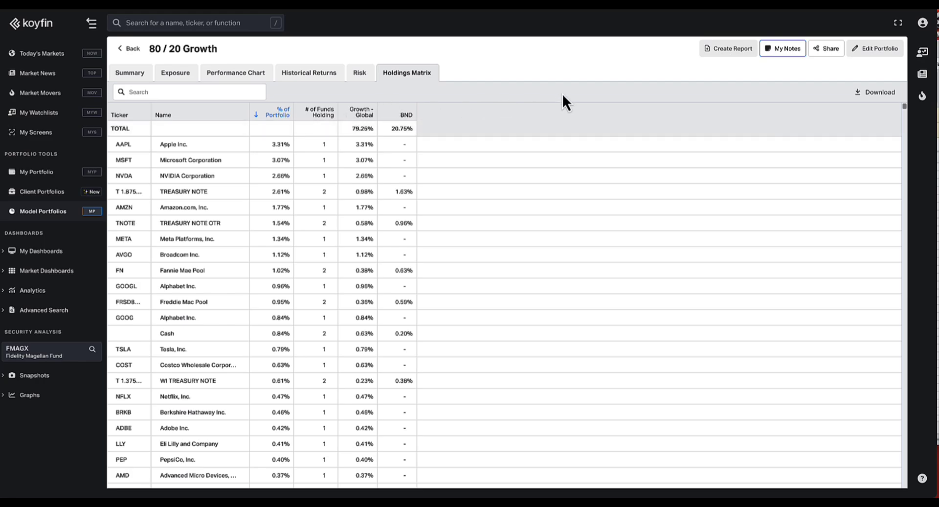
left_click(922, 23)
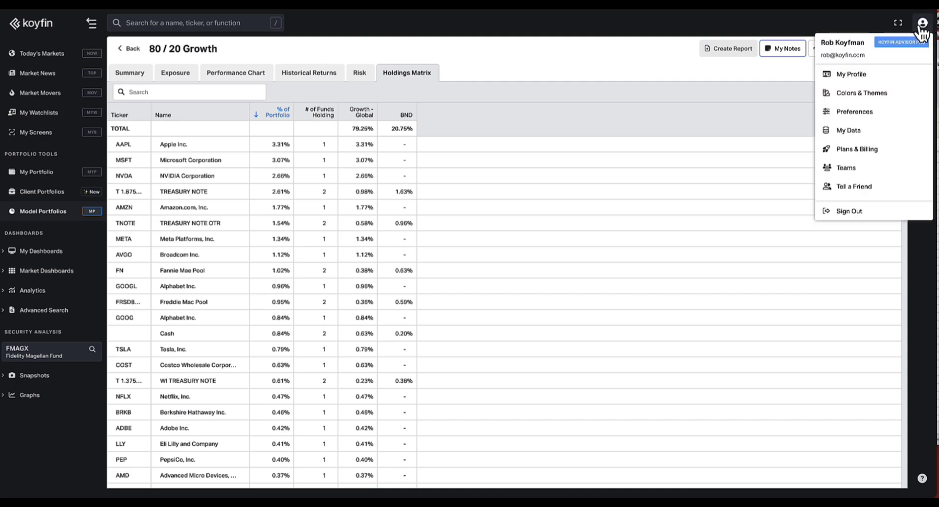
Step: Open Plans & Billing and browse the Free, Plus, Pro and Advisor Pro tiers and billing details
left_click(876, 152)
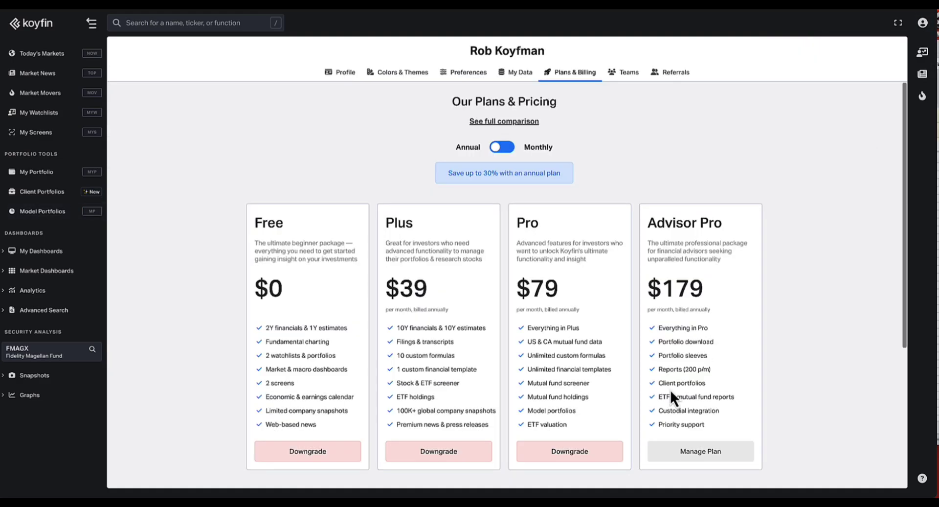
scroll(714, 429, "down", 5)
scroll(727, 328, "up", 5)
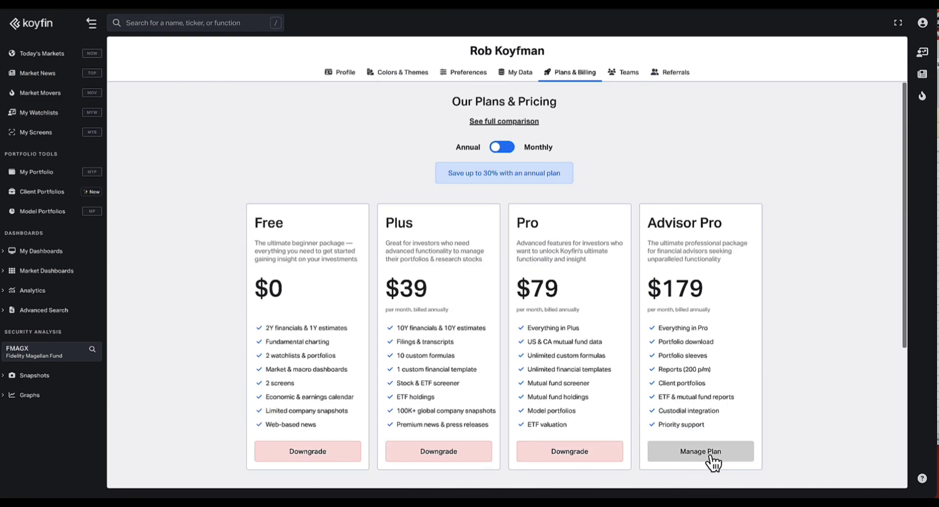
scroll(755, 360, "down", 5)
scroll(758, 372, "up", 4)
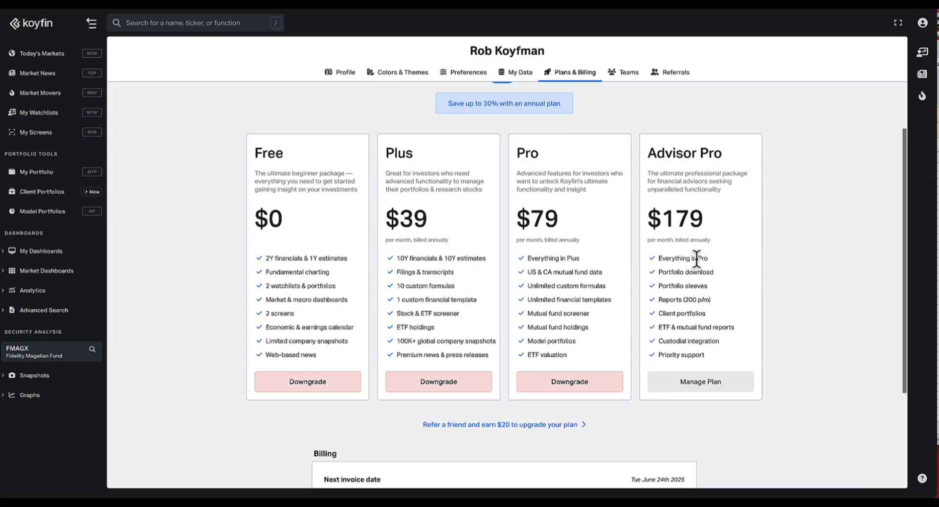
scroll(694, 260, "down", 1)
scroll(694, 259, "down", 1)
scroll(695, 258, "down", 1)
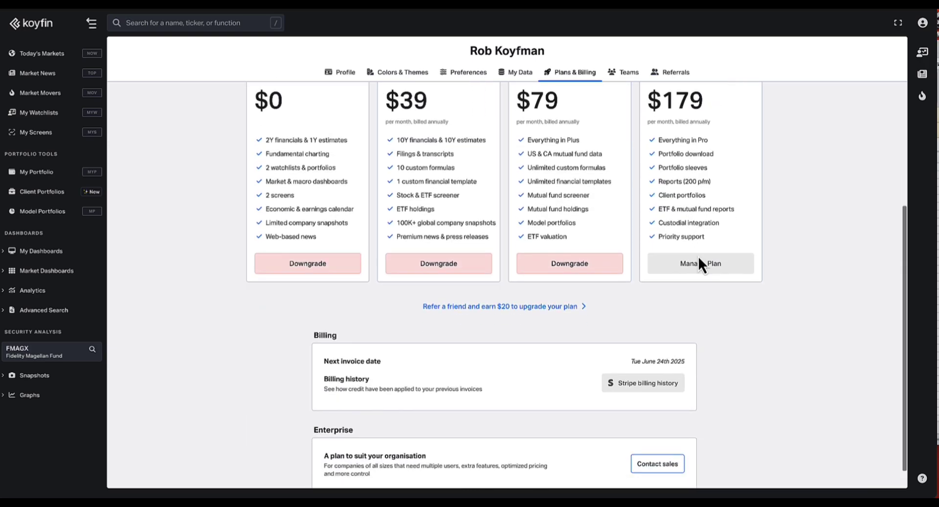
scroll(702, 264, "down", 1)
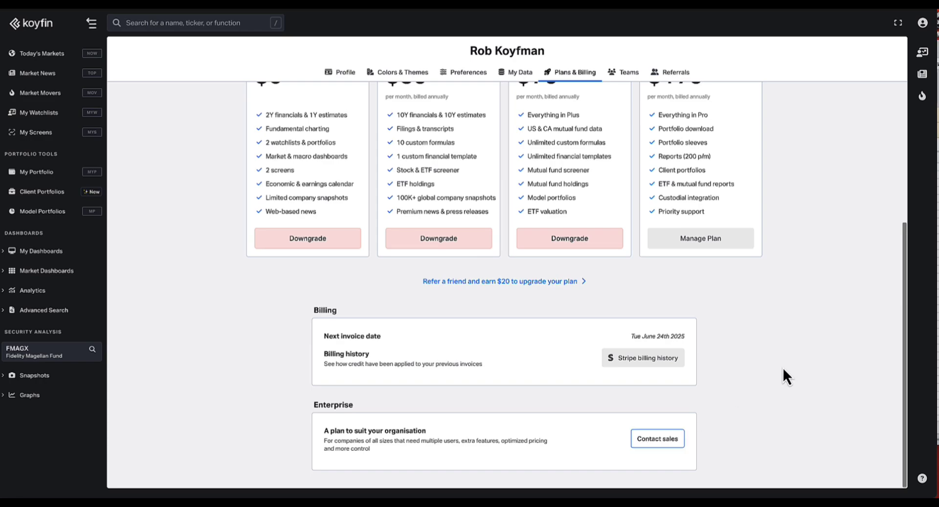
scroll(734, 344, "up", 5)
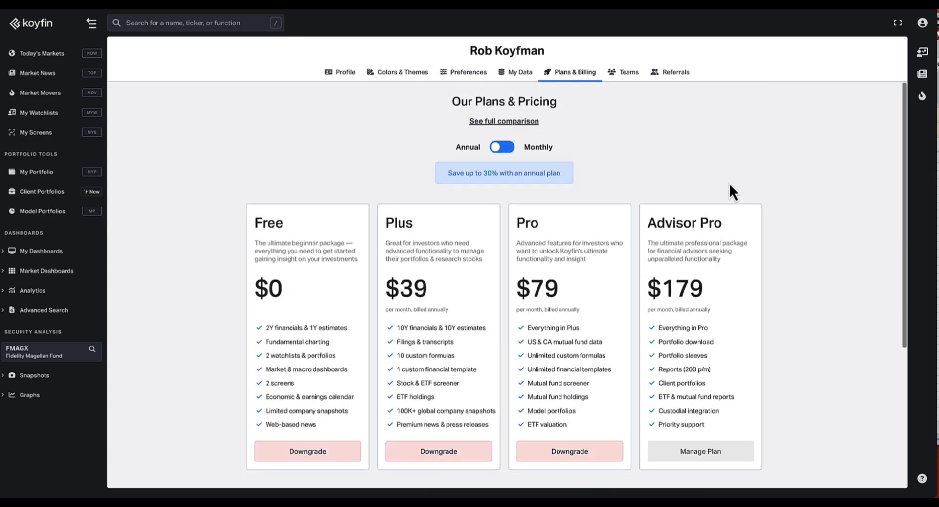